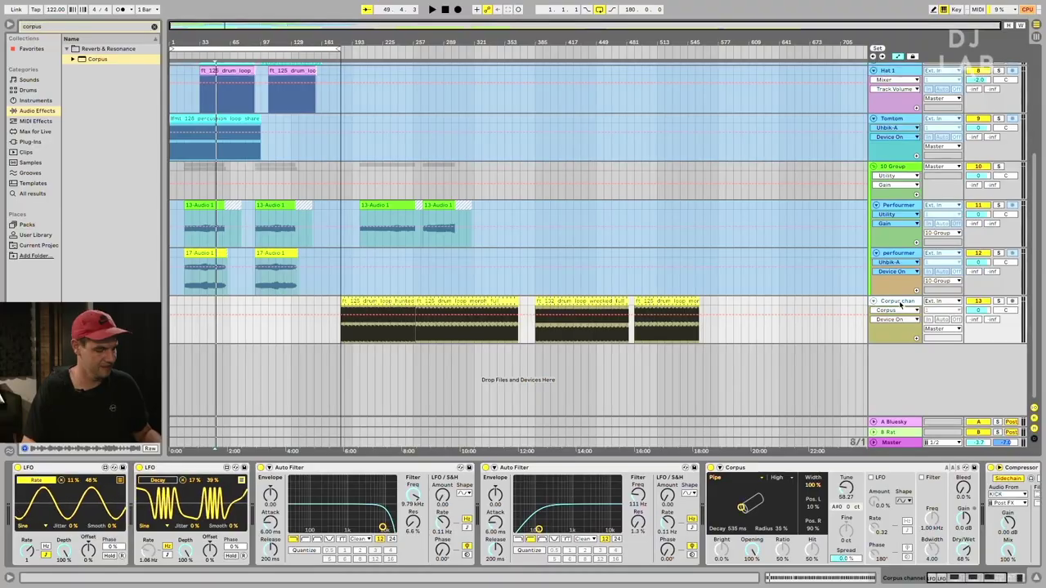
# - Add a new audio track below the Corpus track, load a Corpus device on it and set its resonance type to Pipe
pyautogui.hotkey('ctrl', 't')
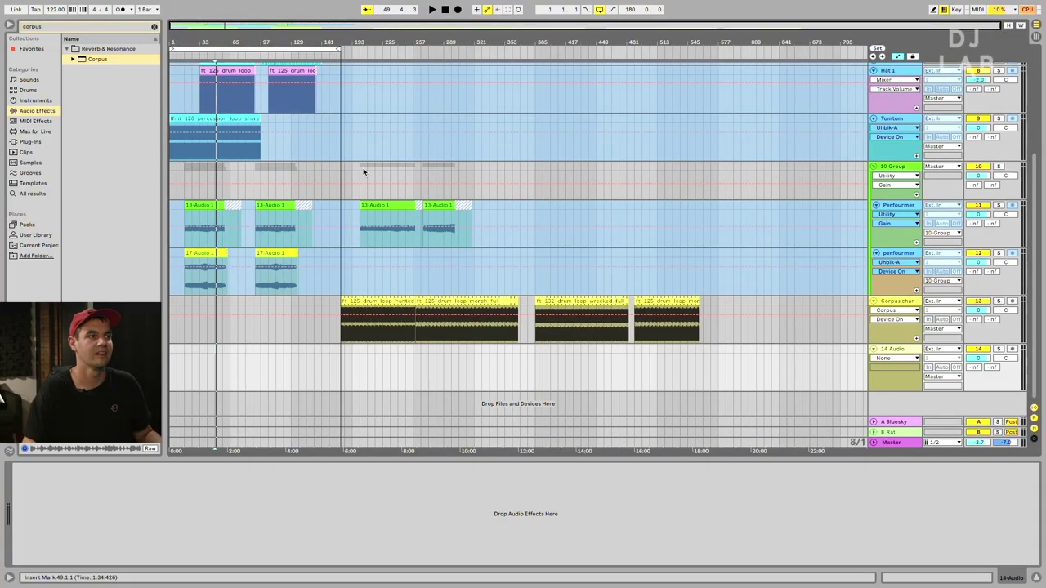
pyautogui.moveTo(106, 62); pyautogui.dragTo(380, 354)
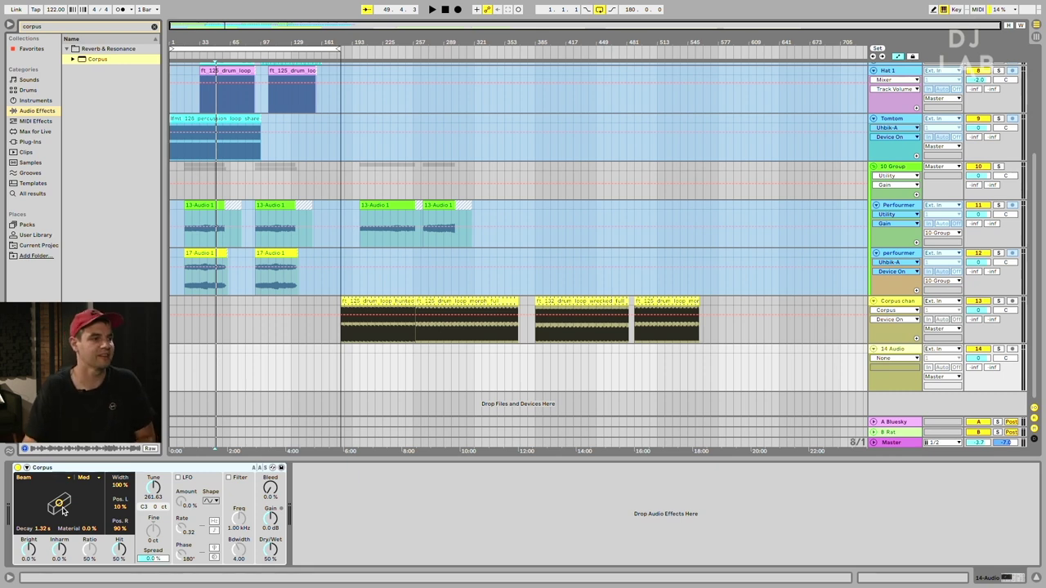
pyautogui.click(37, 480)
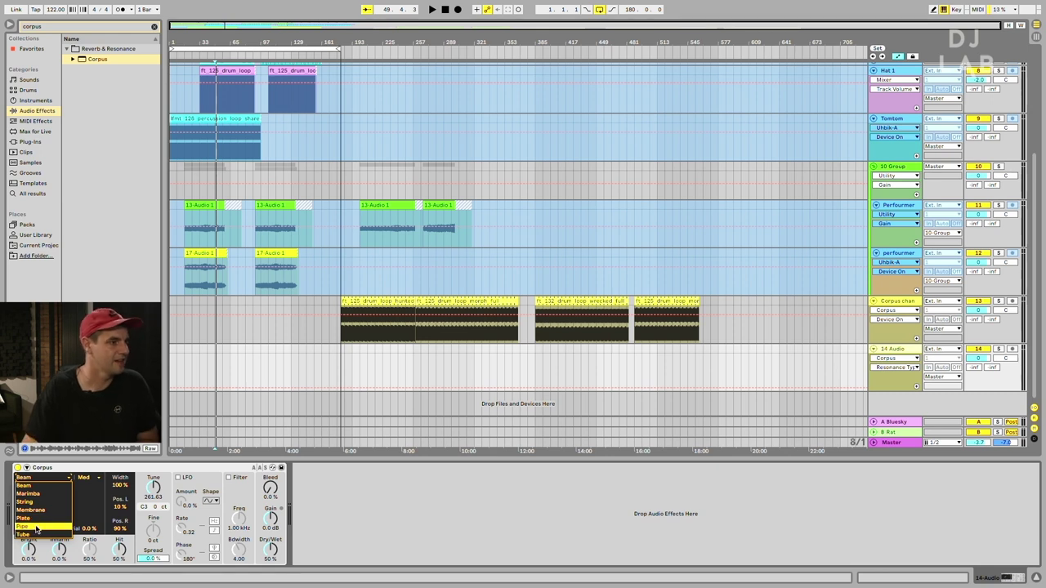
pyautogui.click(37, 528)
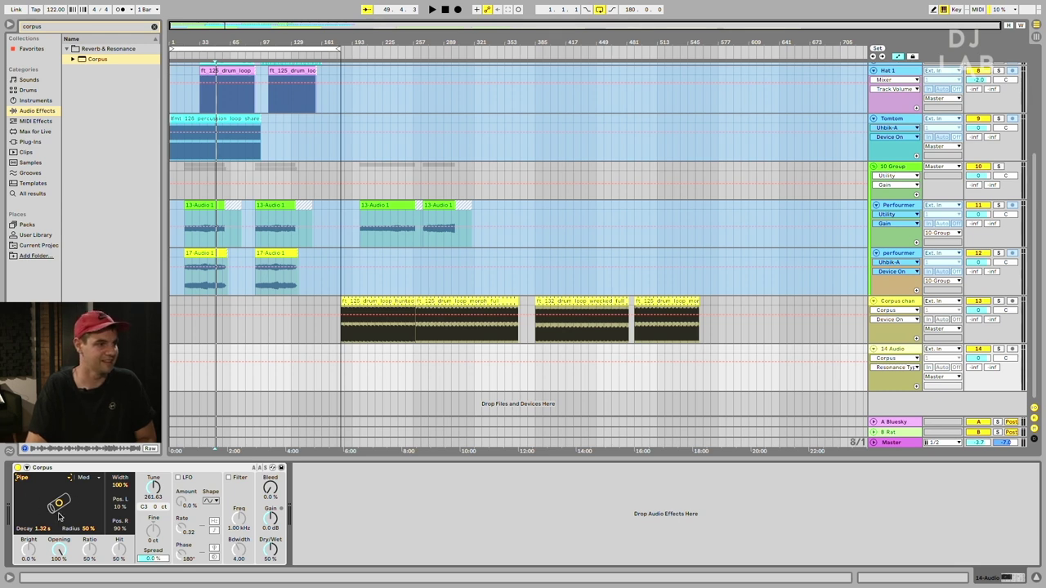
# - Try the Membrane and Tube resonance types in Corpus, then go back to the type choices
pyautogui.click(39, 480)
pyautogui.click(51, 510)
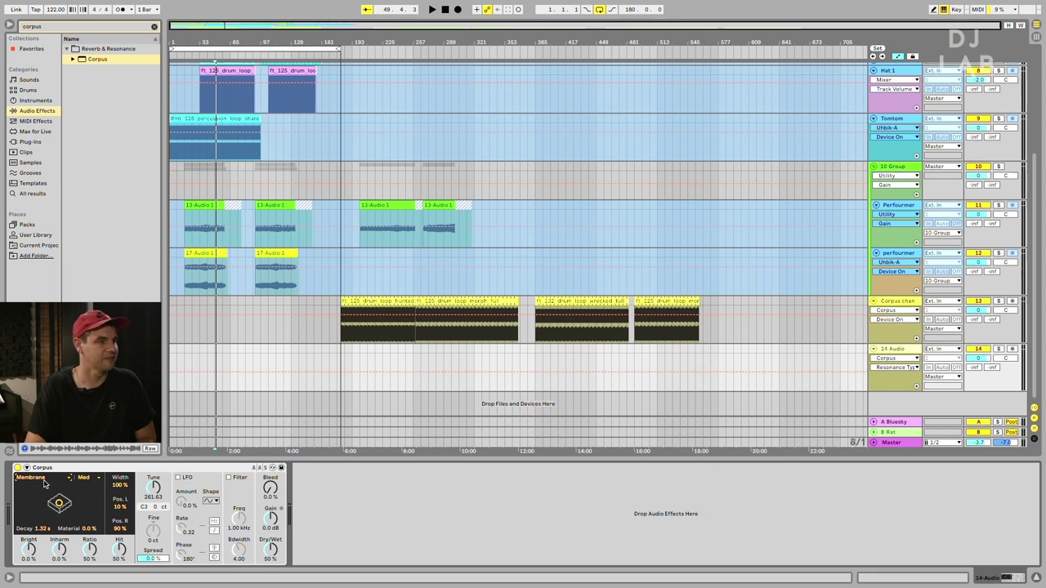
pyautogui.click(45, 480)
pyautogui.click(22, 534)
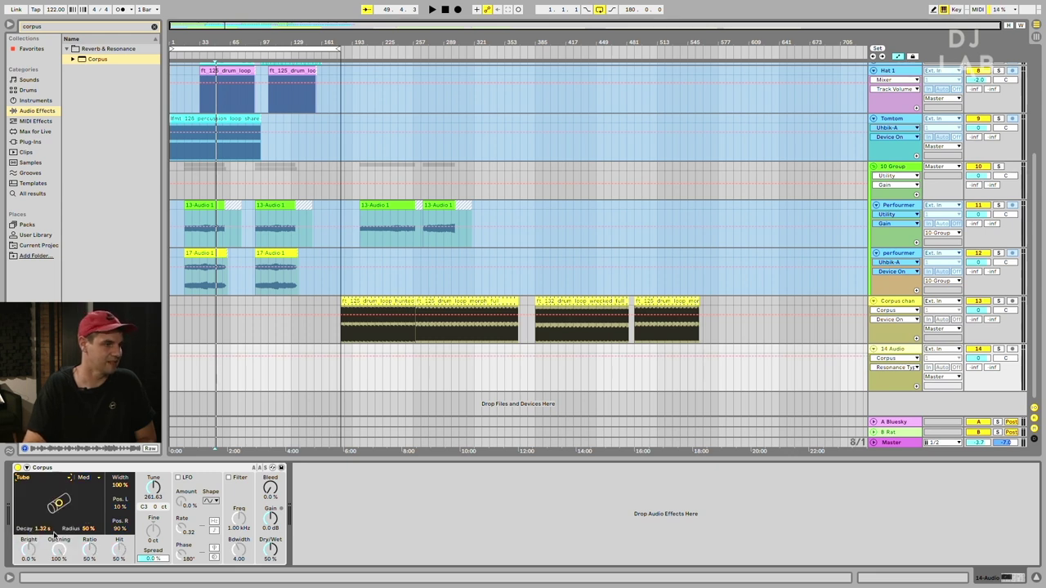
pyautogui.click(45, 479)
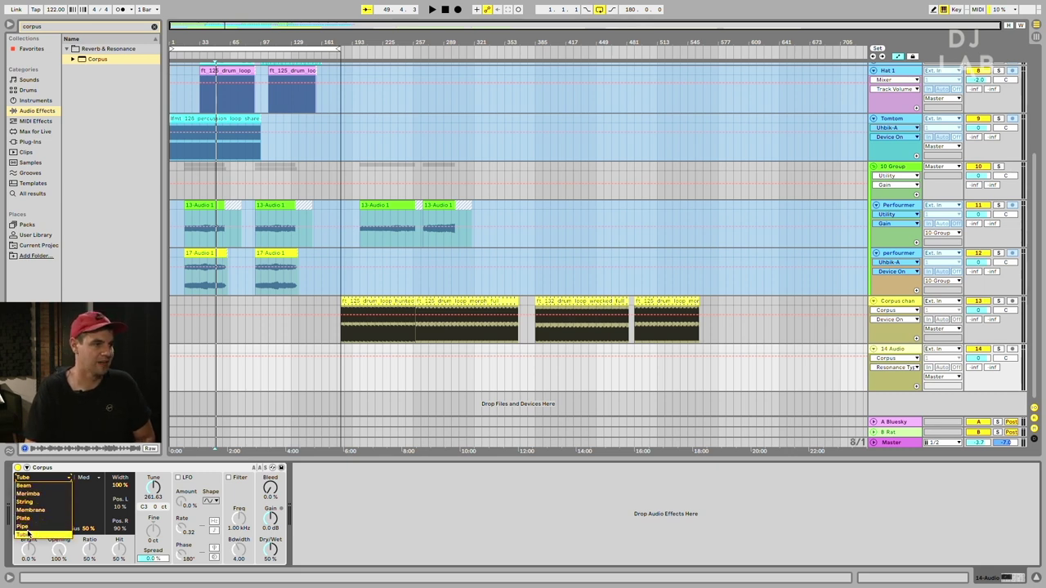
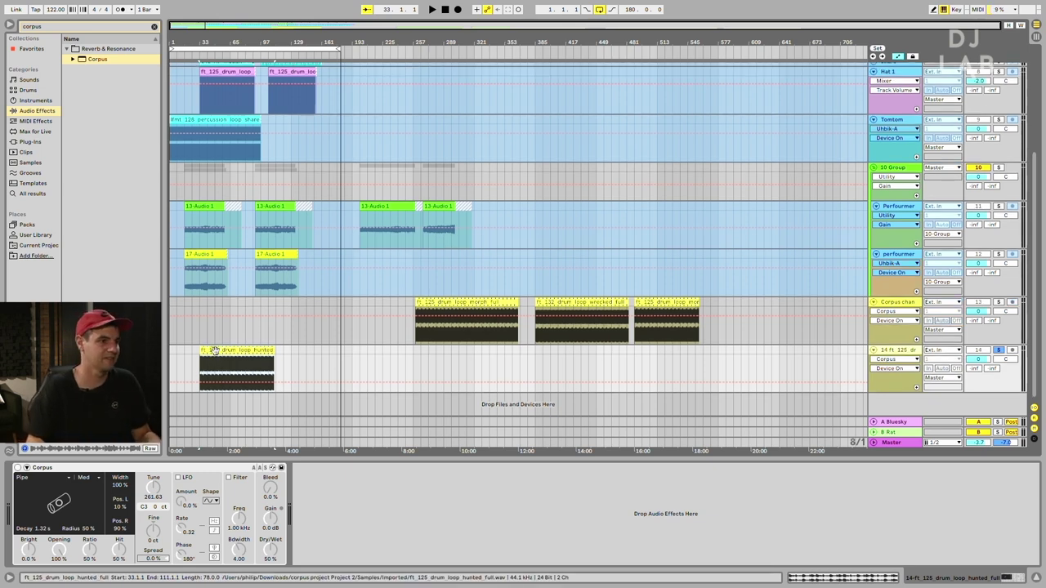
# - Play the hunted drum loop on track 14 from bar 33 with Corpus bypassed
pyautogui.click(214, 356)
pyautogui.press('space')
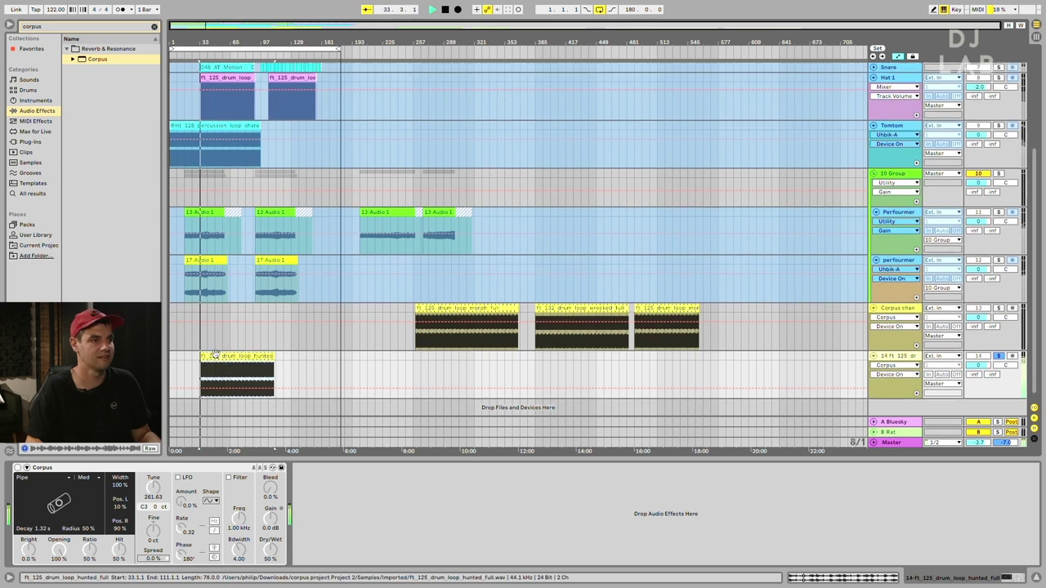
pyautogui.scroll(-1, 218, 358)
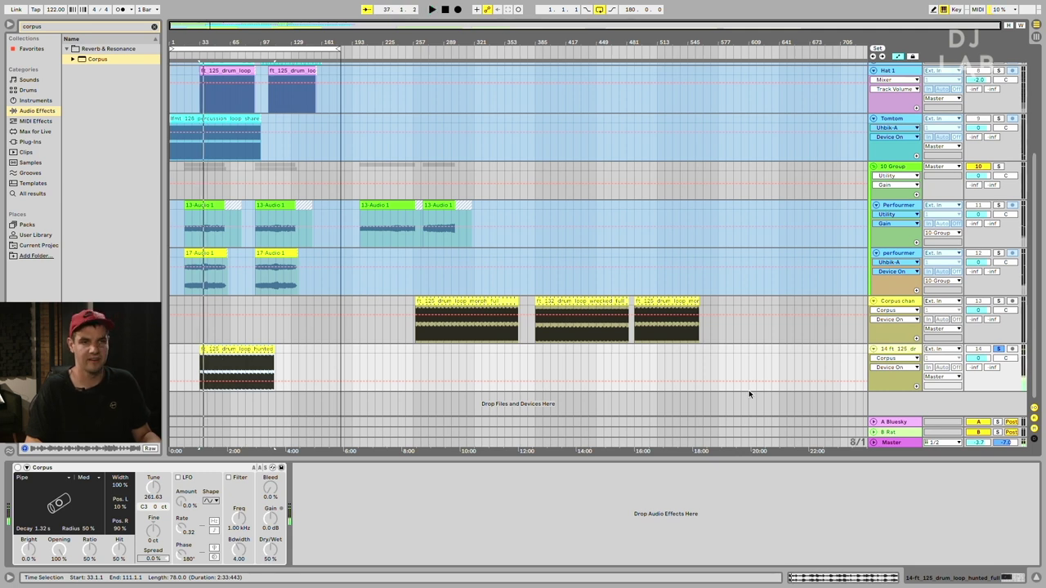
# - Turn Corpus on and play the drum loop through it
pyautogui.click(18, 469)
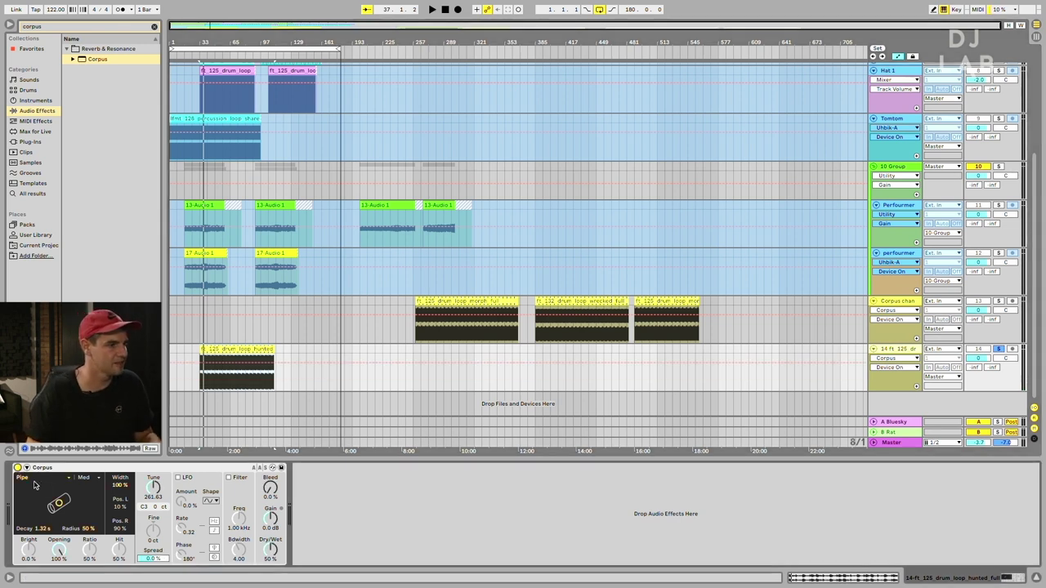
pyautogui.press('space')
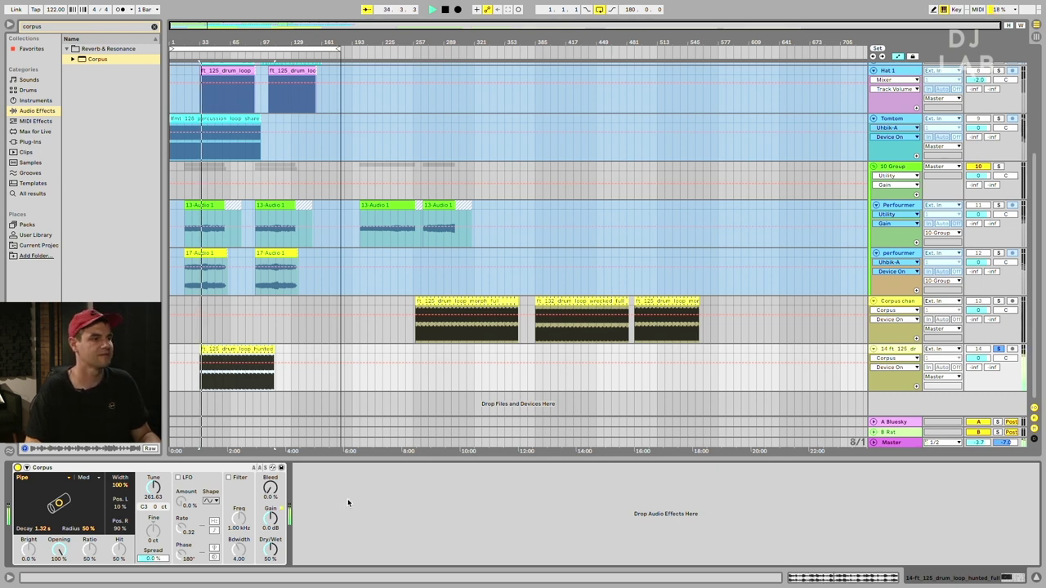
pyautogui.press('space')
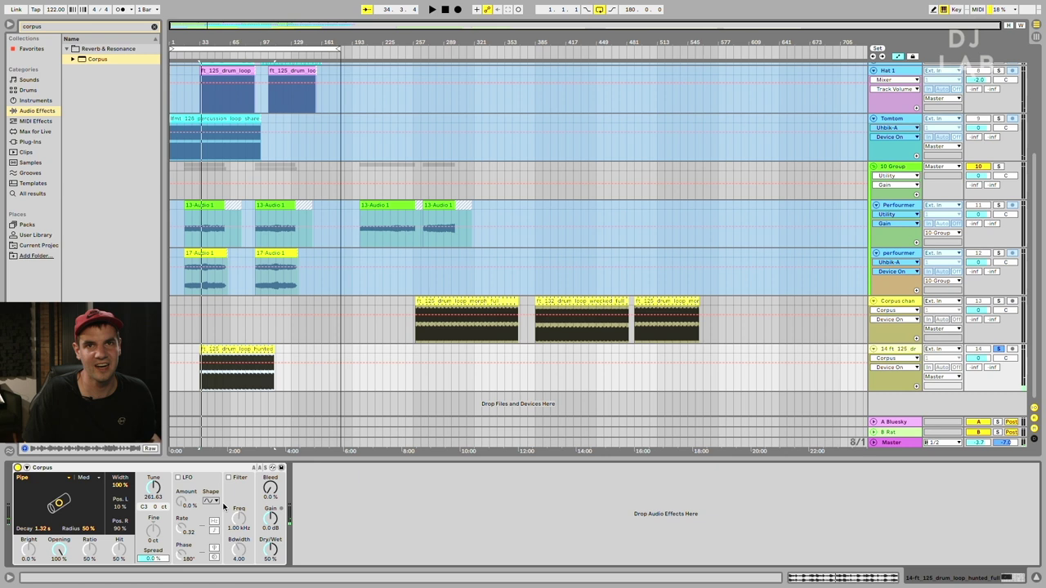
# - Lower the Corpus Tune setting to C-1, 16.35 Hz
pyautogui.scroll(3, 153, 487)
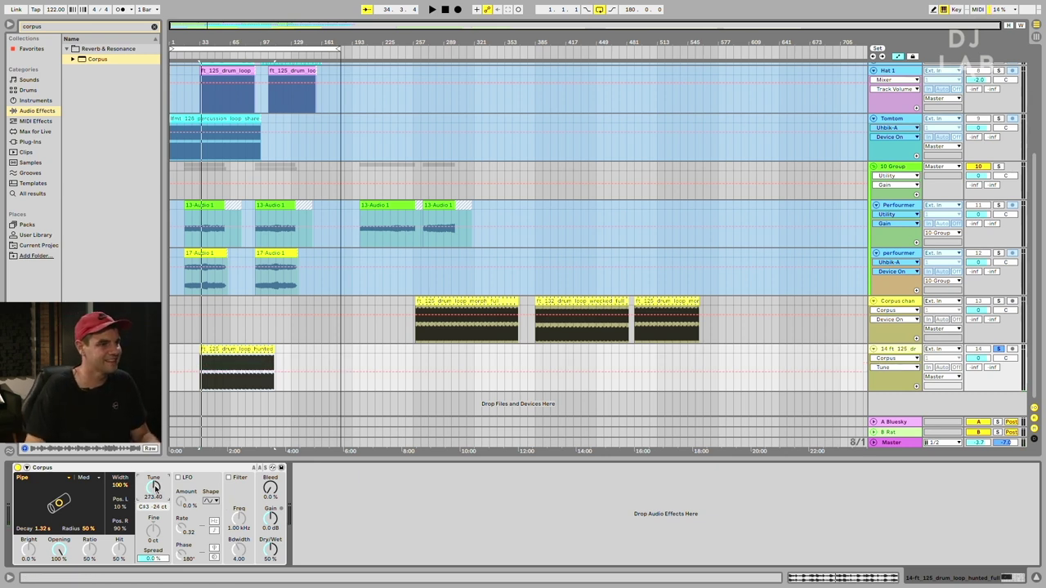
pyautogui.moveTo(156, 487); pyautogui.dragTo(156, 518)
pyautogui.click(269, 363)
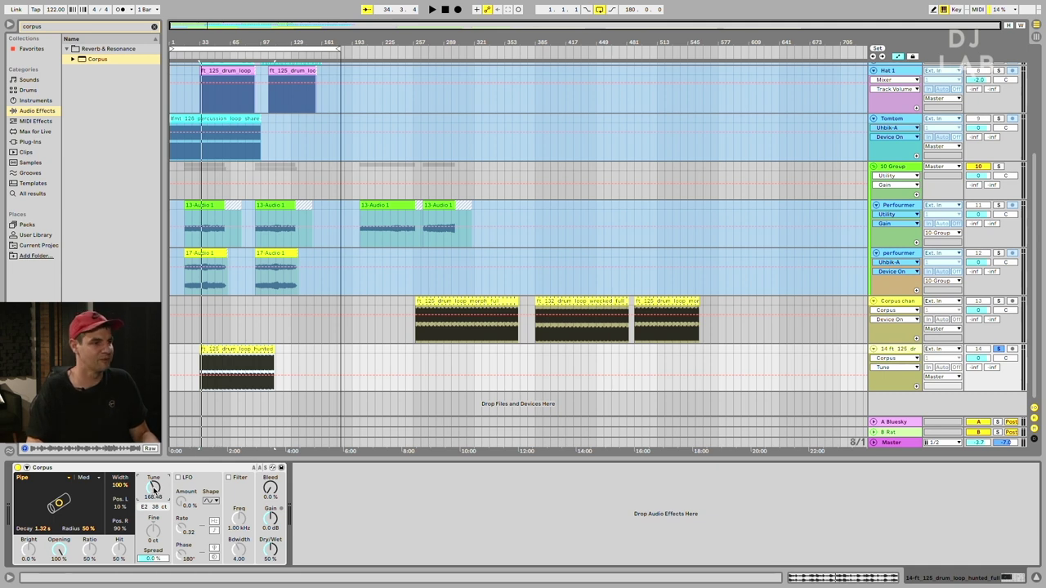
pyautogui.moveTo(152, 488)
pyautogui.mouseDown()
pyautogui.moveTo(153, 514)
pyautogui.moveTo(154, 488)
pyautogui.mouseUp()
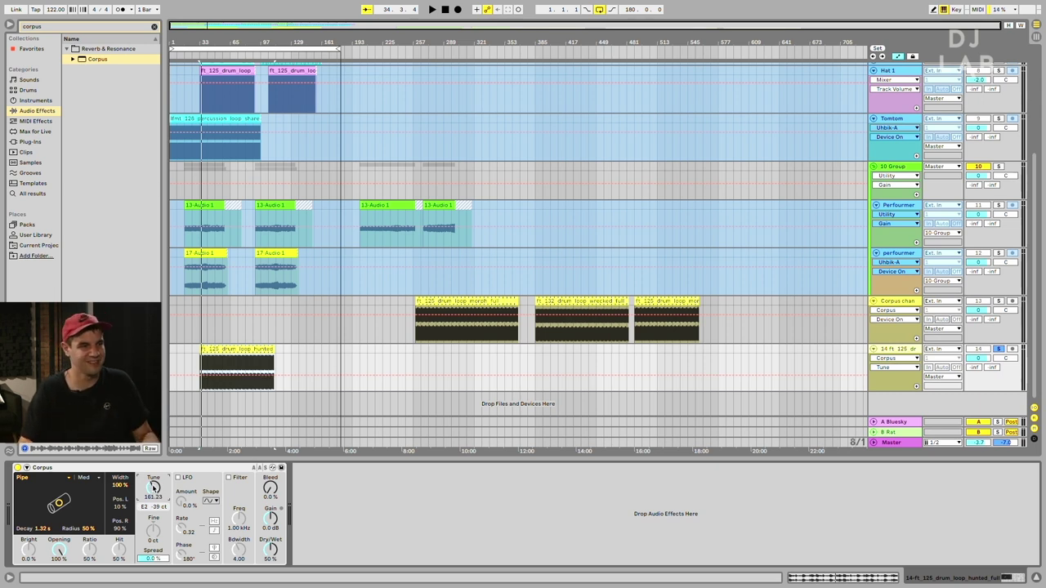
pyautogui.moveTo(153, 487); pyautogui.dragTo(153, 511)
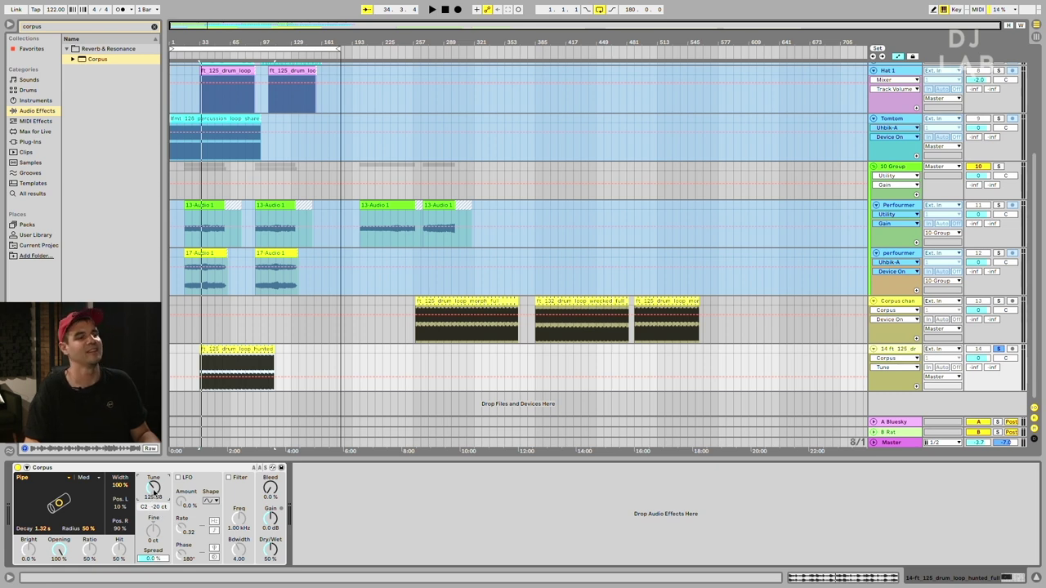
pyautogui.moveTo(154, 488); pyautogui.dragTo(154, 531)
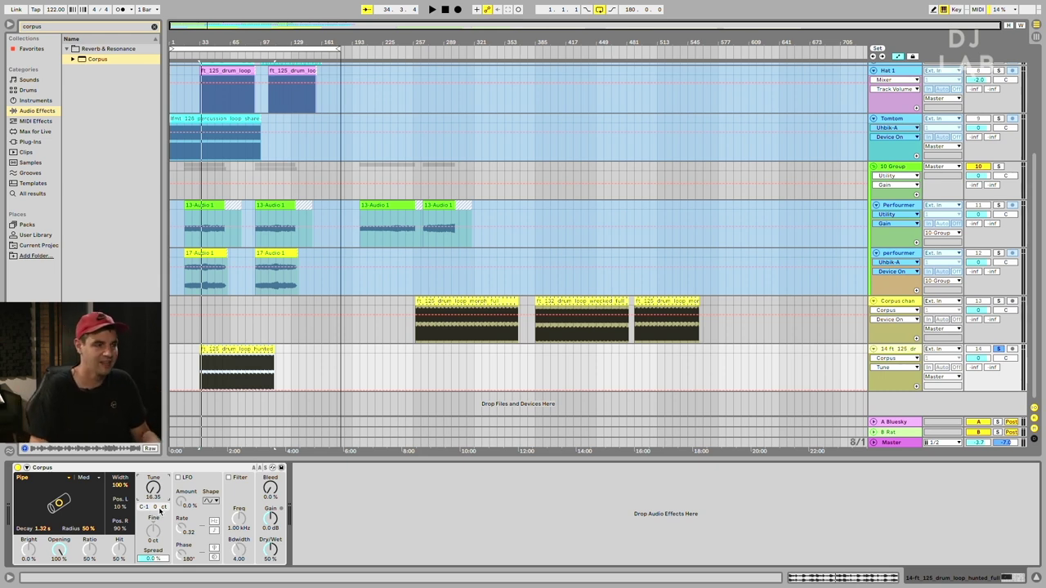
# - Raise the Corpus Tune setting in semitones to A#0, 58.27 Hz, and play the loop with it
pyautogui.press('Up')
pyautogui.press('Up')
pyautogui.press('Up')
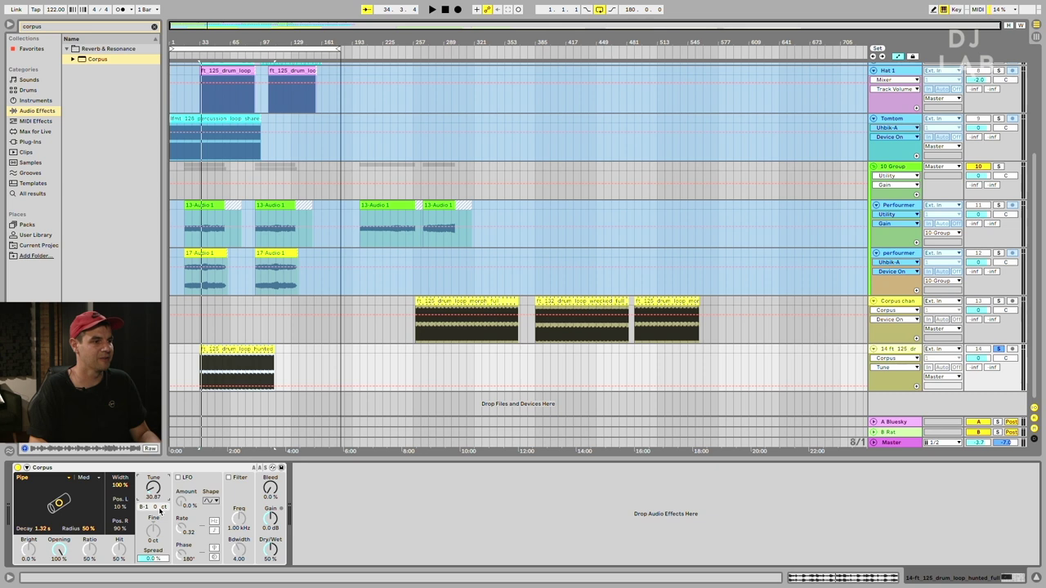
pyautogui.press('Up')
pyautogui.press('Up')
pyautogui.press('Up')
pyautogui.press('Up')
pyautogui.press('Up')
pyautogui.press('Up')
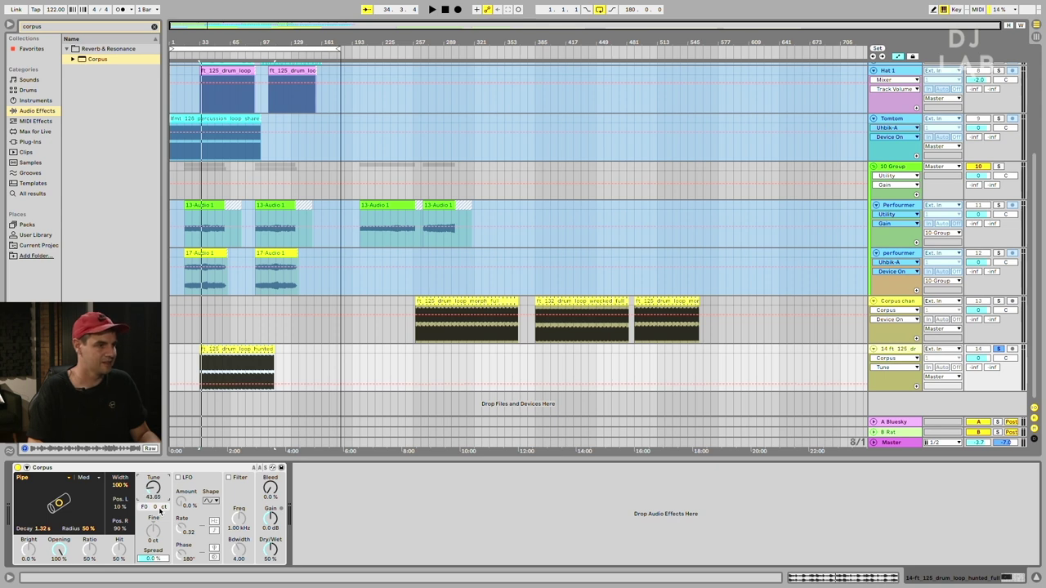
pyautogui.press('Up')
pyautogui.press('Up')
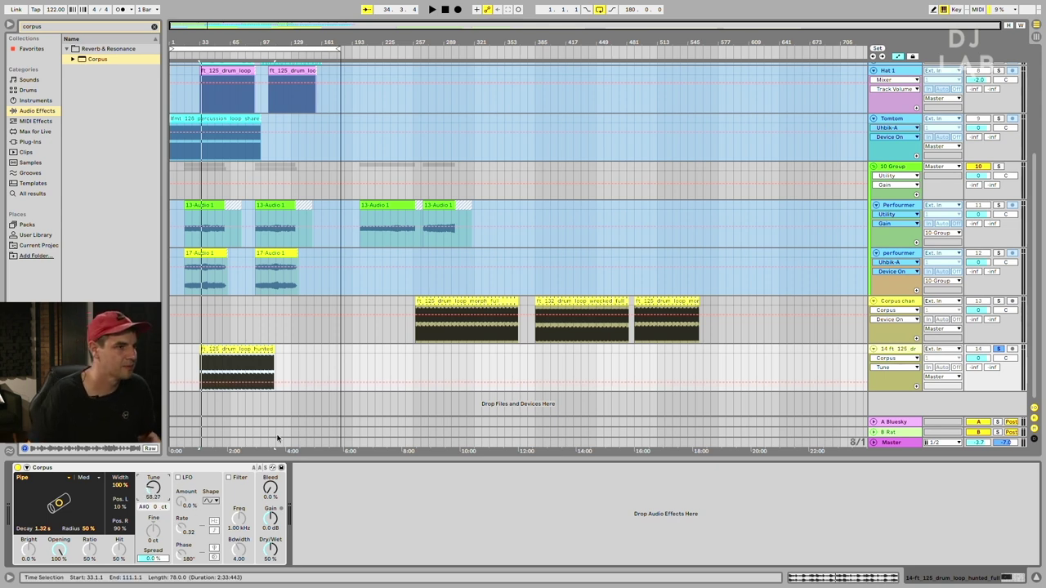
pyautogui.press('space')
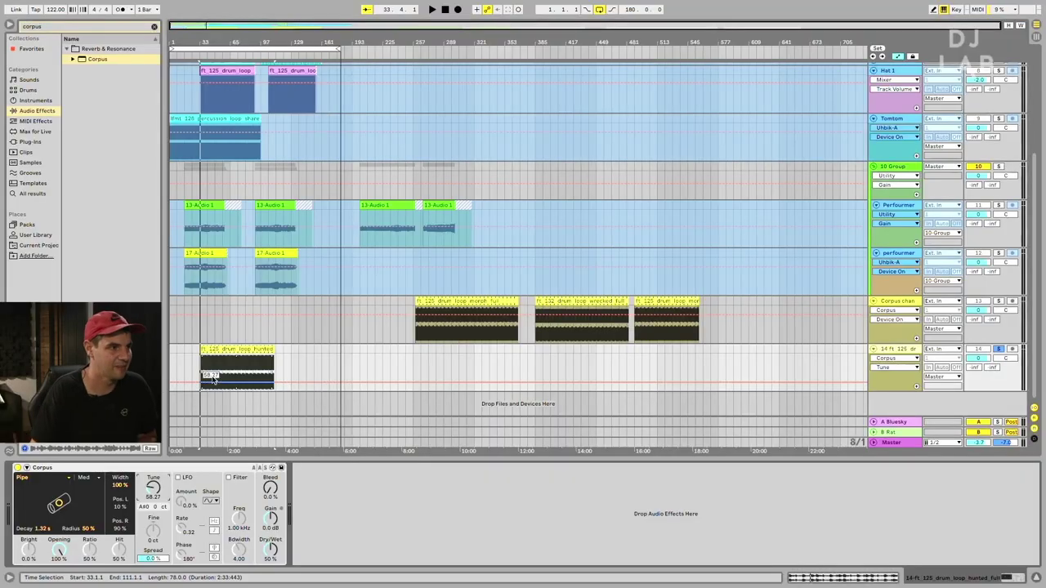
# - Turn off transient looping for the hunted drum loop clip in Beats warp mode and set its transient envelope to 28
pyautogui.doubleClick(235, 350)
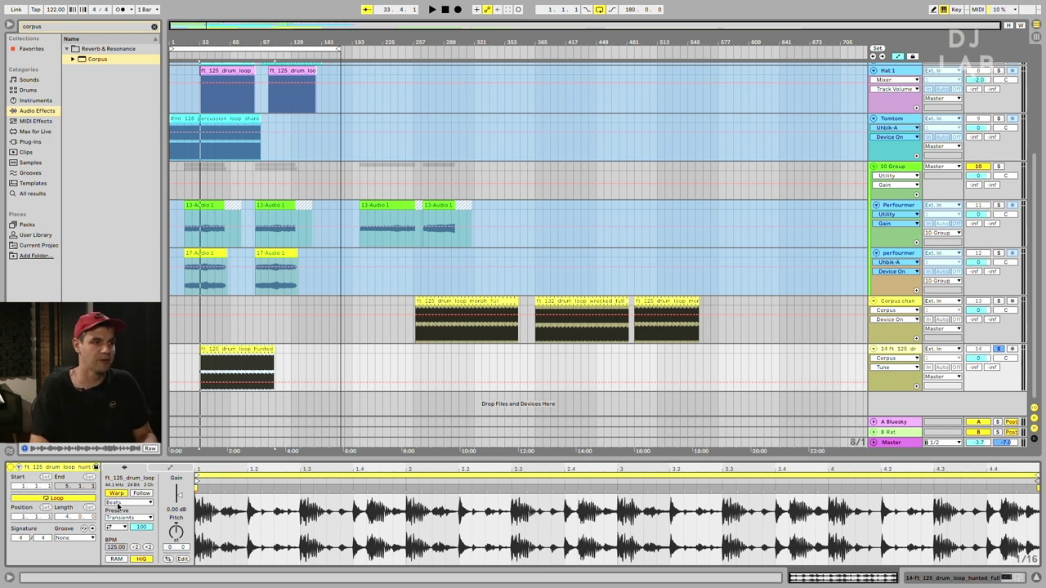
pyautogui.click(113, 527)
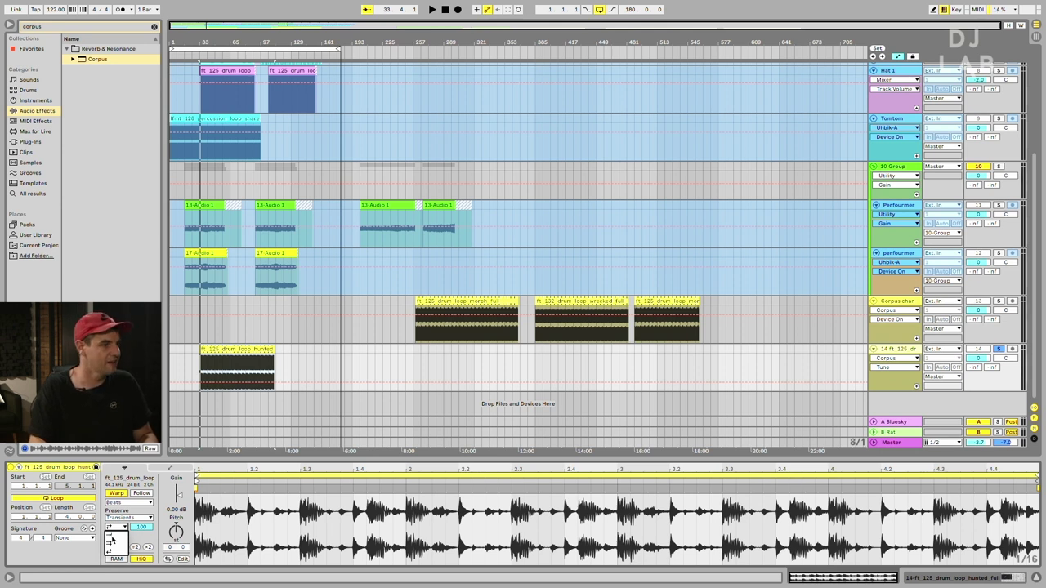
pyautogui.click(111, 538)
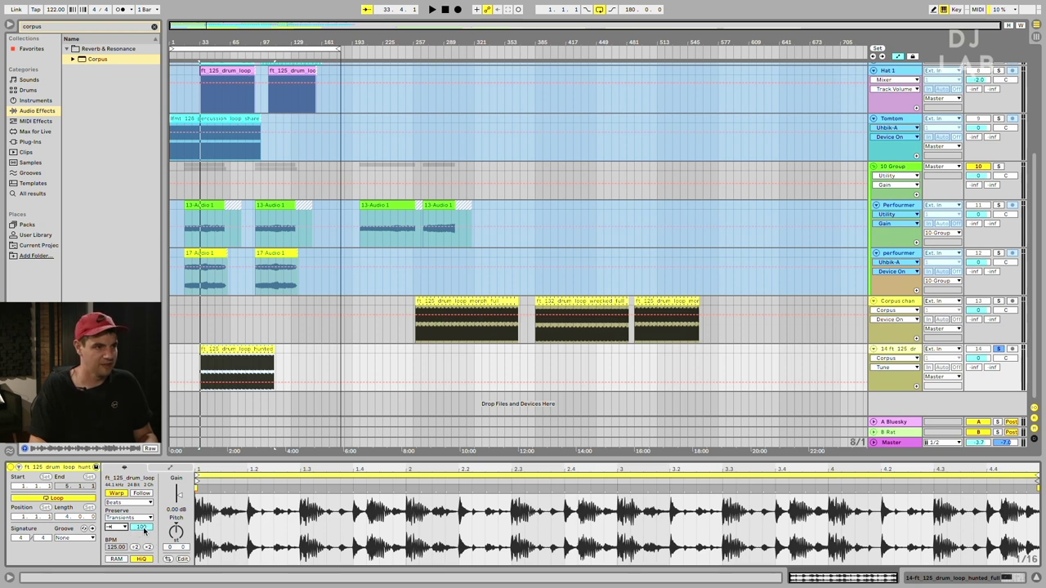
pyautogui.moveTo(144, 530)
pyautogui.mouseDown()
pyautogui.moveTo(143, 556)
pyautogui.moveTo(142, 523)
pyautogui.mouseUp()
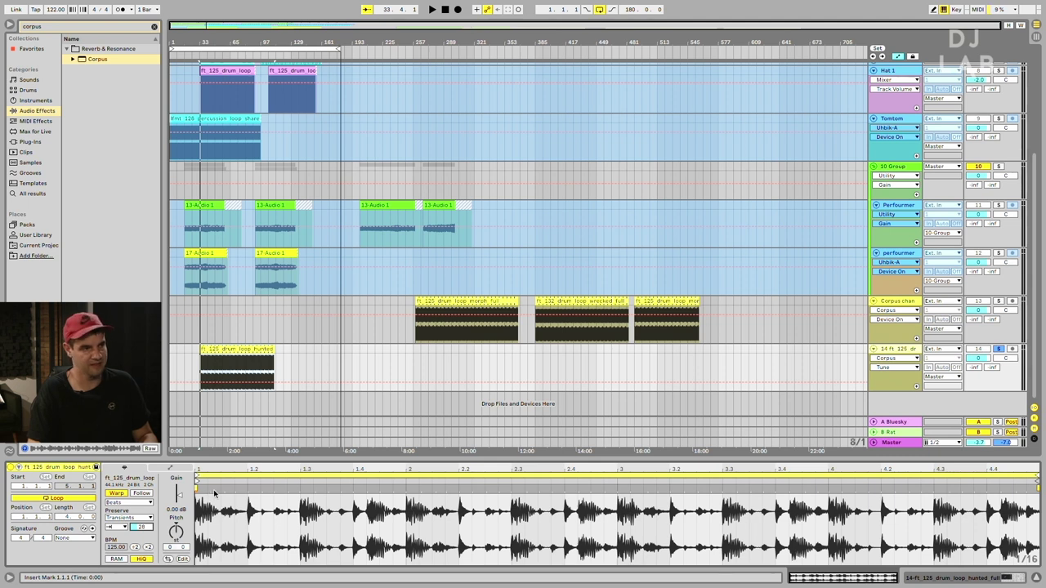
# - Play the tightened loop through Corpus and shorten the Corpus decay to 300 ms
pyautogui.hotkey('shift', 'Tab')
pyautogui.press('space')
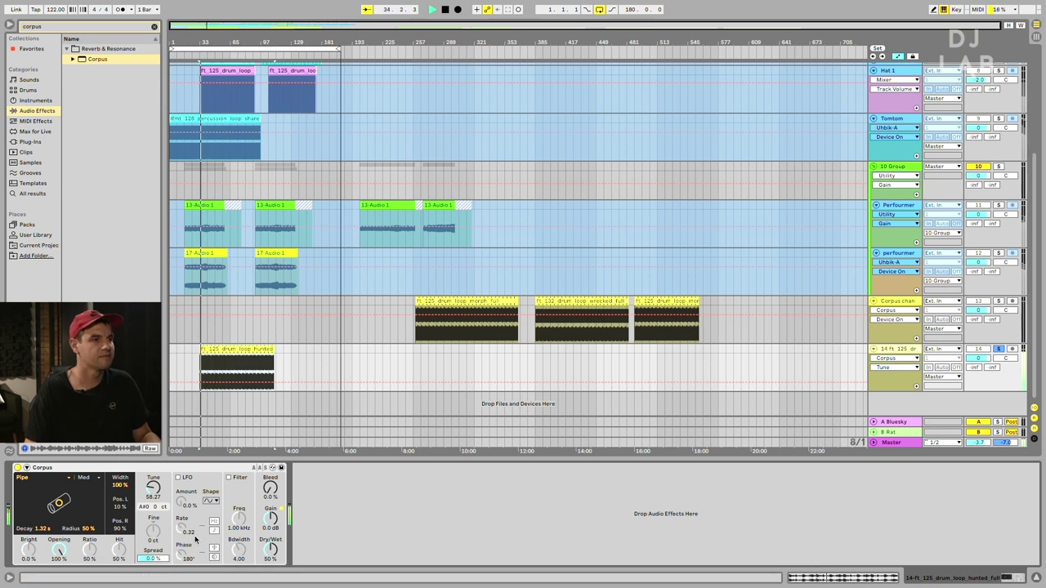
pyautogui.press('space')
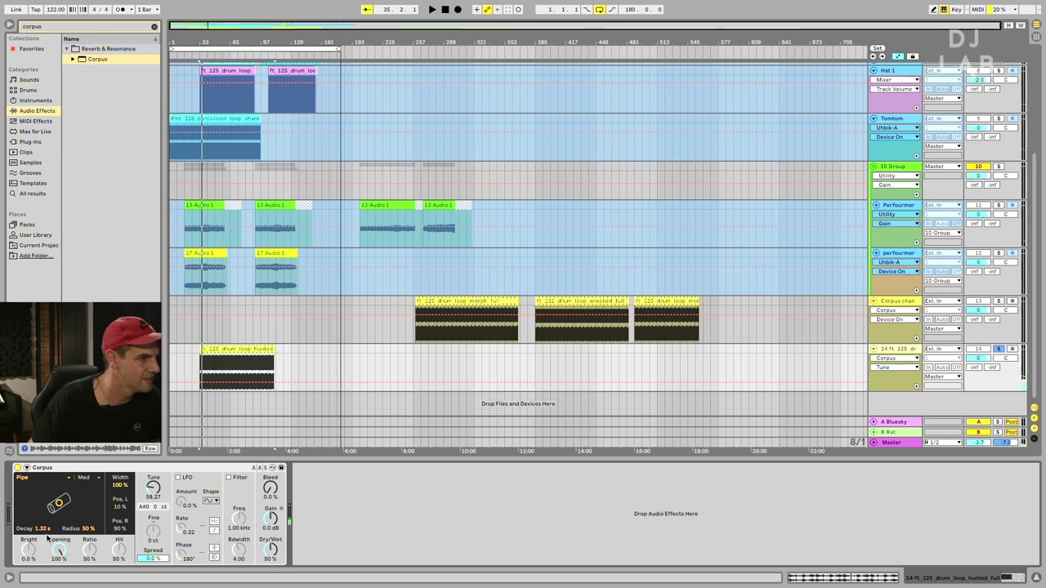
pyautogui.moveTo(42, 529); pyautogui.dragTo(43, 554)
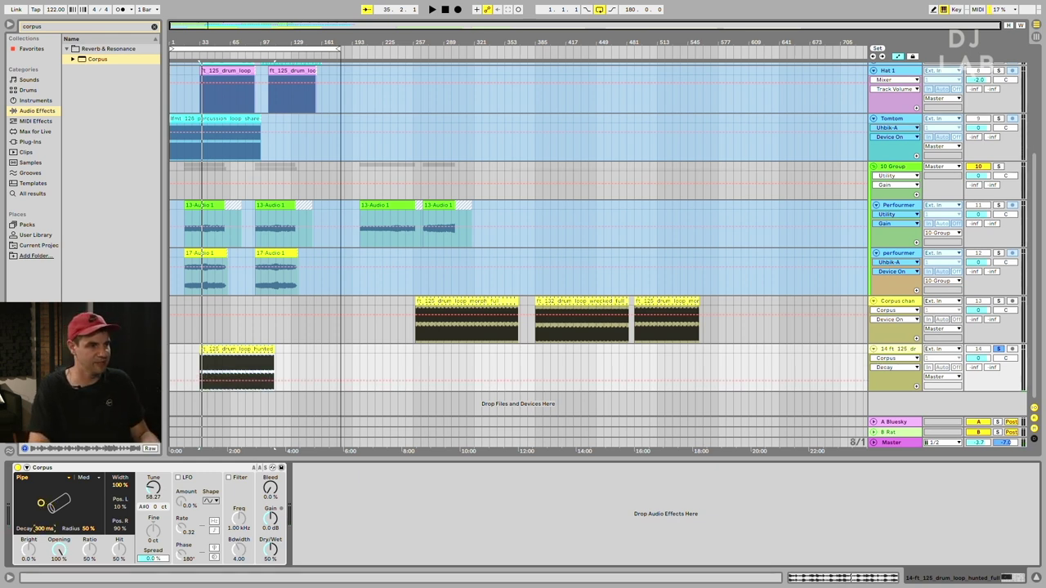
pyautogui.press('space')
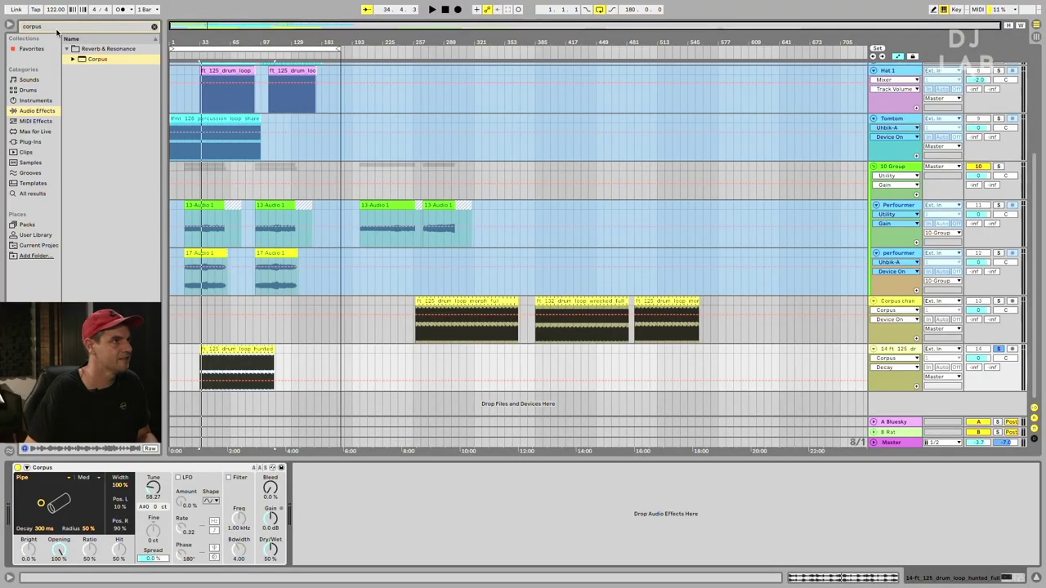
# - Search the audio effects for "filter" and add an Auto Filter after Corpus on track 14
pyautogui.write('filter')
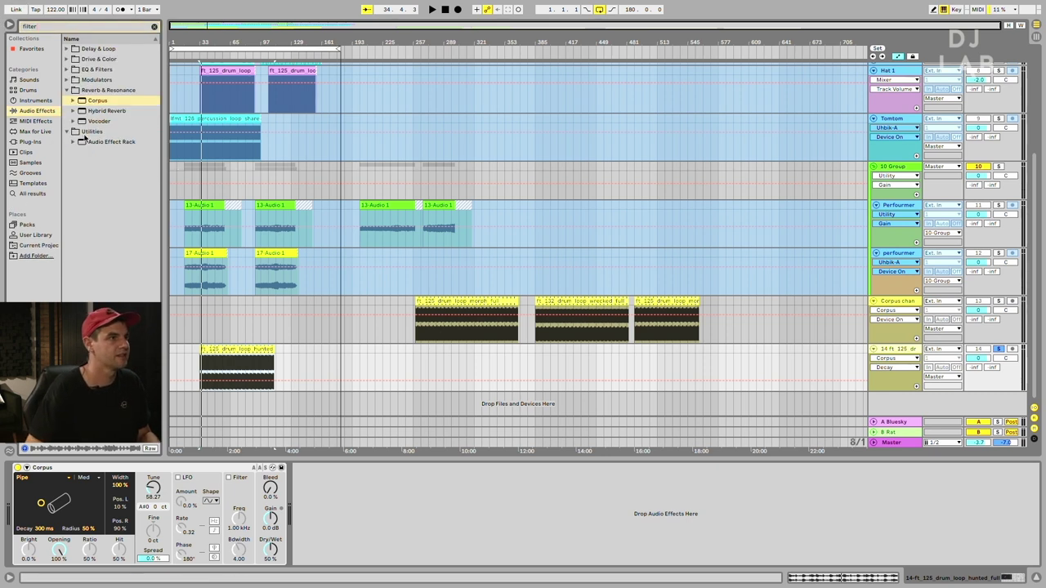
pyautogui.click(67, 69)
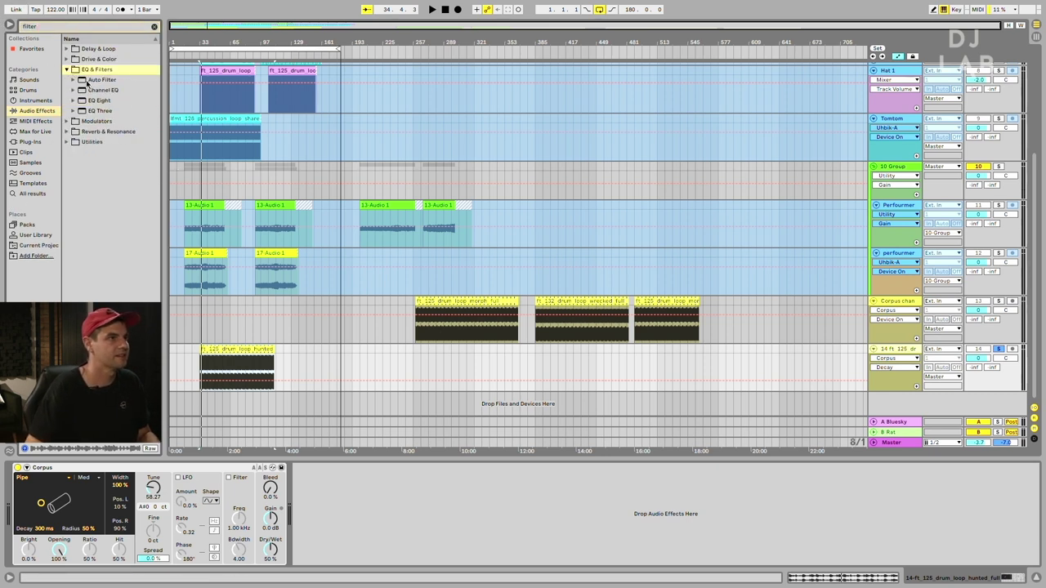
pyautogui.click(96, 80)
pyautogui.moveTo(333, 484); pyautogui.dragTo(368, 520)
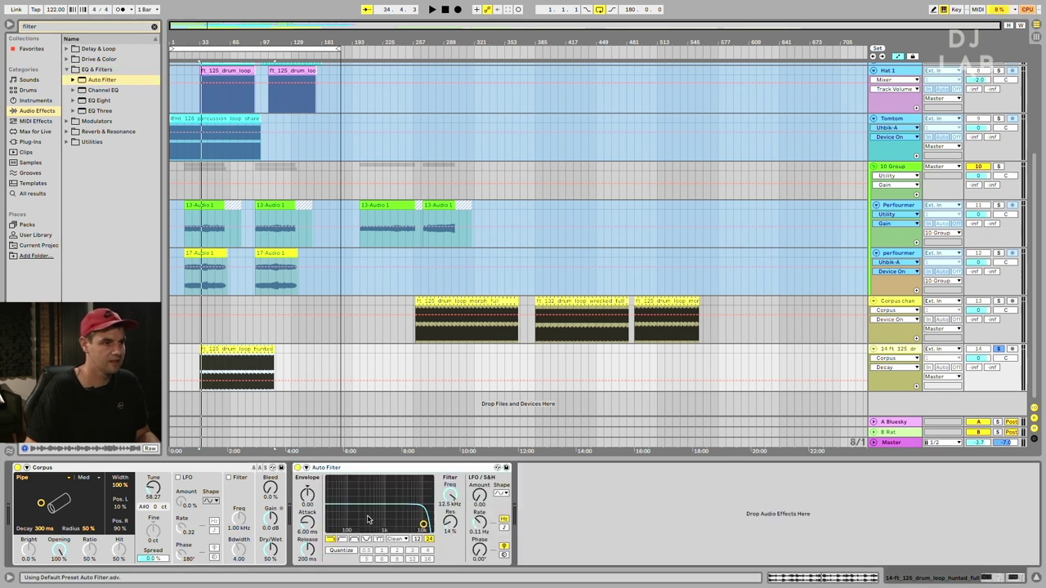
# - Set the Auto Filter to high-pass at 80.9 Hz with 11% resonance, place it before Corpus and play the loop
pyautogui.click(342, 540)
pyautogui.moveTo(340, 524); pyautogui.dragTo(344, 527)
pyautogui.moveTo(373, 472); pyautogui.dragTo(65, 527)
pyautogui.press('space')
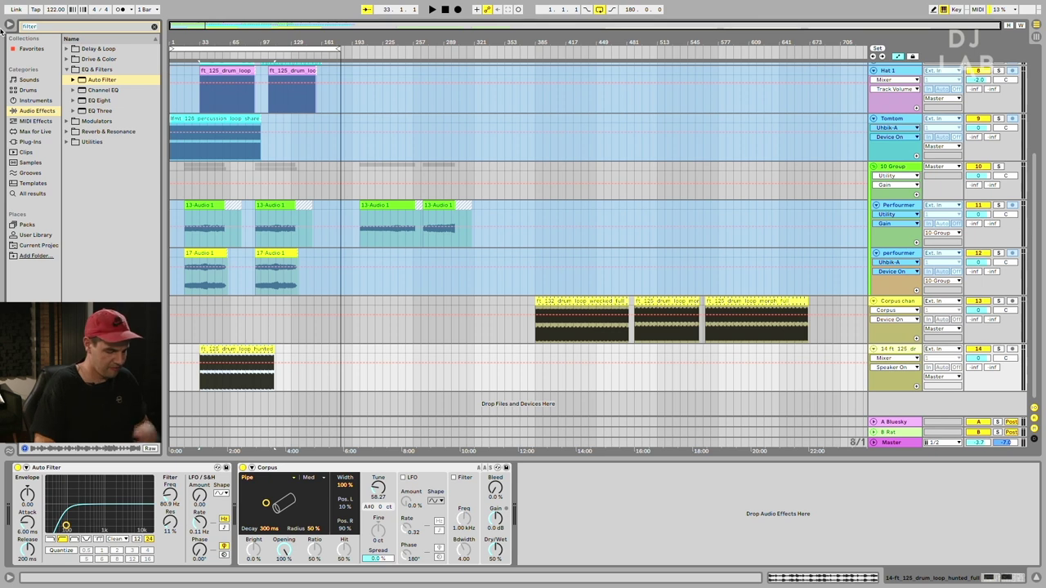
# - Search the audio effects for "utility" and add a Utility after Corpus on track 14 with its gain at -3 dB
pyautogui.write('utility')
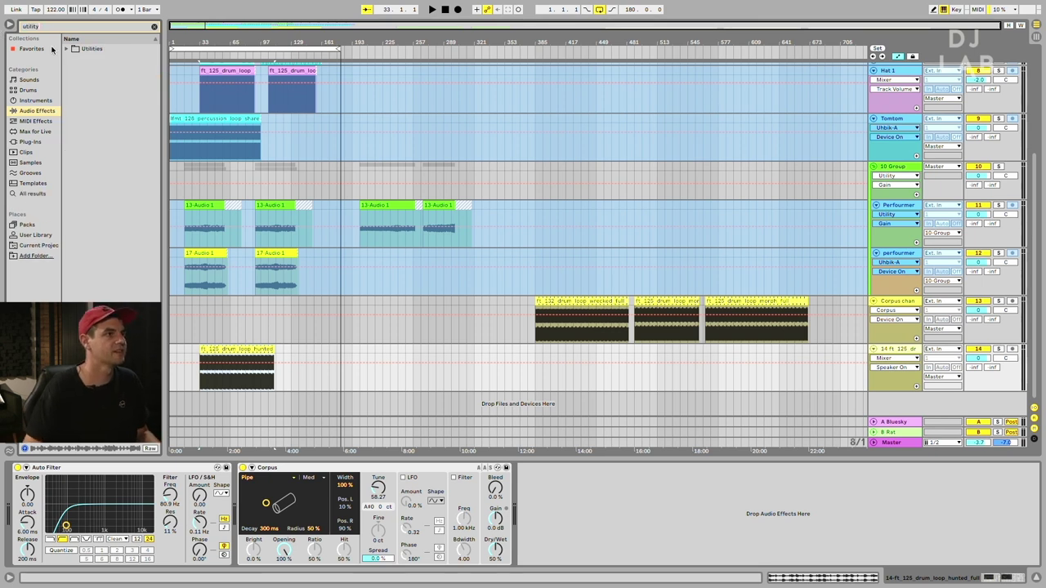
pyautogui.click(65, 48)
pyautogui.click(74, 59)
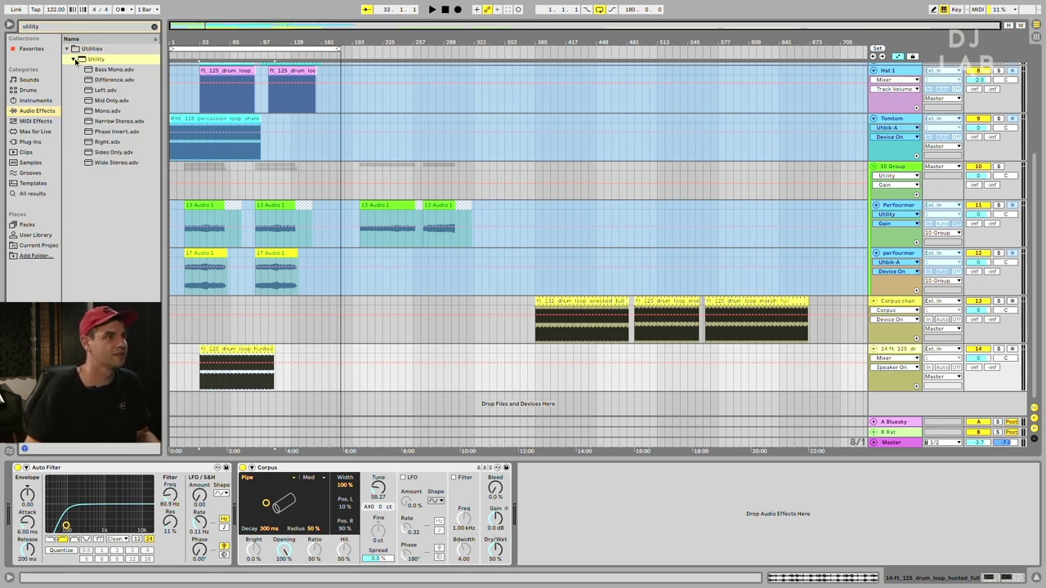
pyautogui.moveTo(94, 61); pyautogui.dragTo(571, 510)
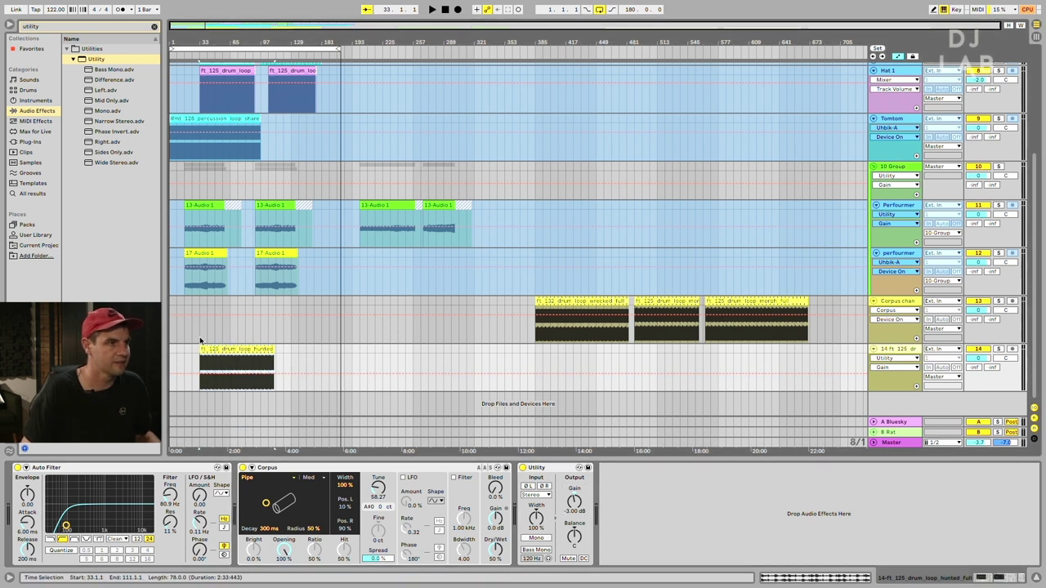
# - Play the arrangement from bar 33 with track 14 muted, and unmute the track to compare
pyautogui.click(978, 349)
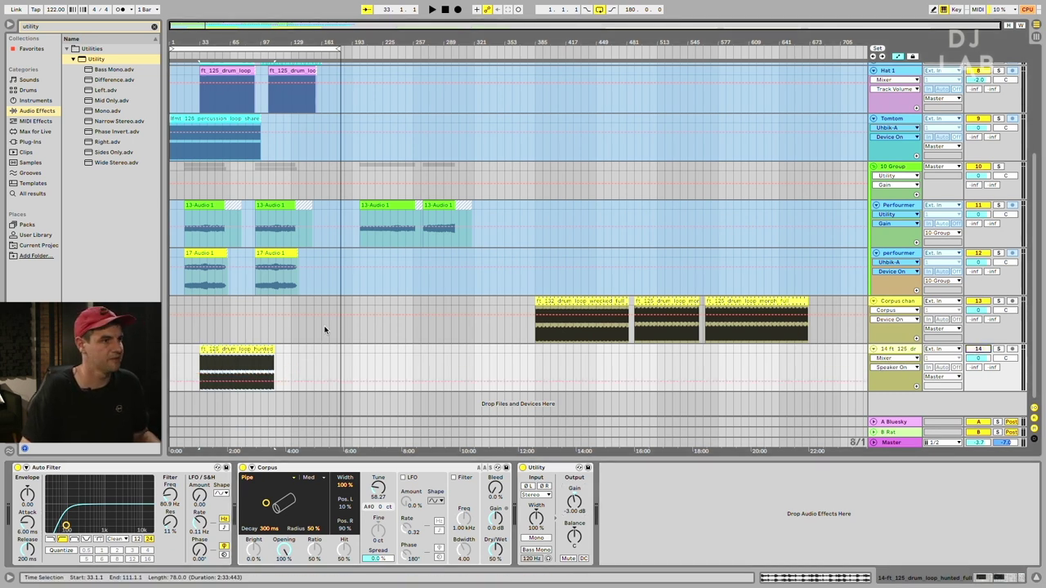
pyautogui.click(199, 330)
pyautogui.press('space')
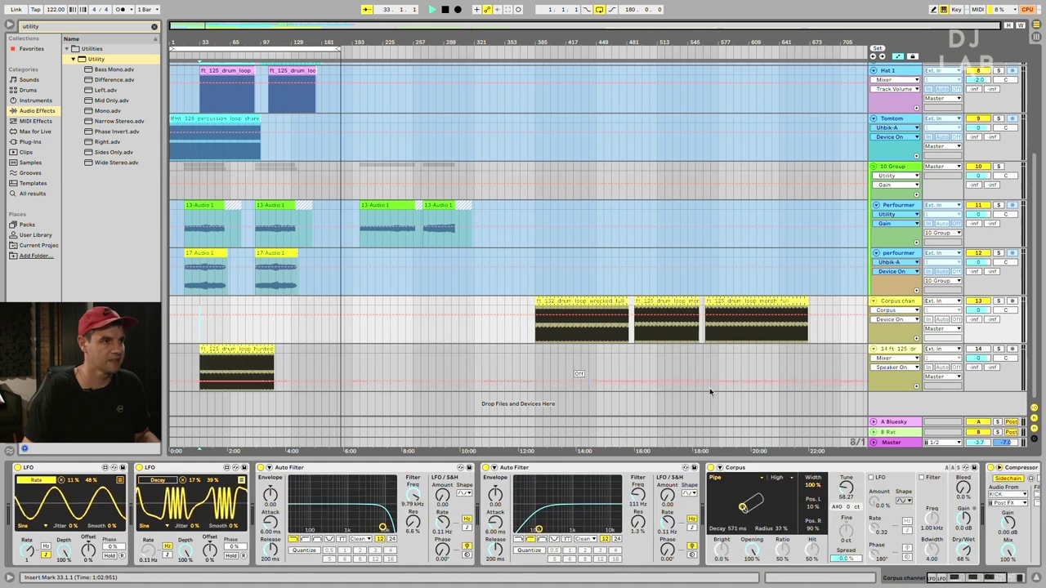
pyautogui.click(975, 353)
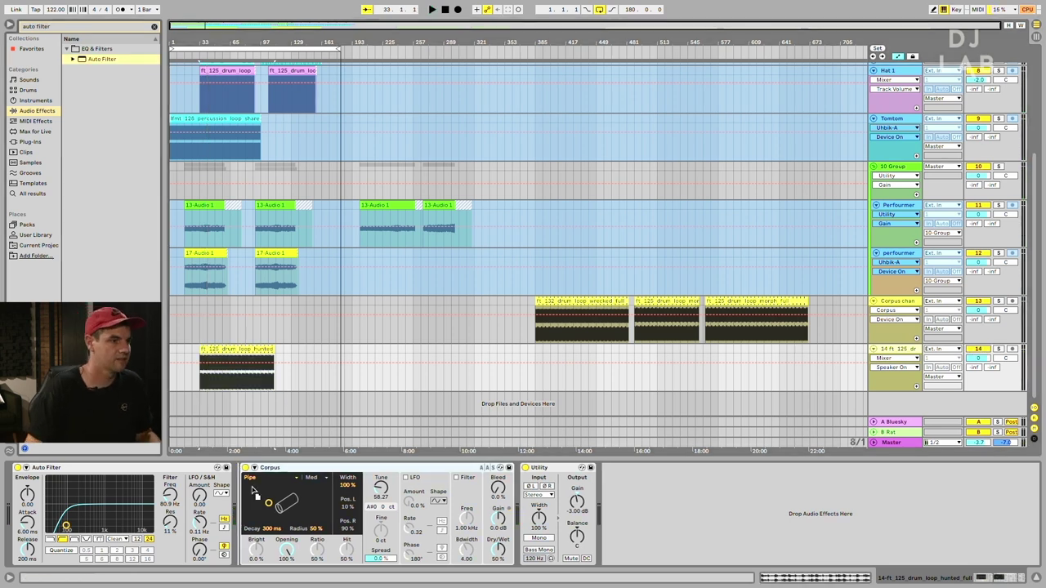
# - Add a second Auto Filter before Corpus and, with track 14 soloed and playing, set its low-pass to 1.78 kHz with 6.8% resonance
pyautogui.moveTo(242, 515); pyautogui.dragTo(249, 520)
pyautogui.click(366, 524)
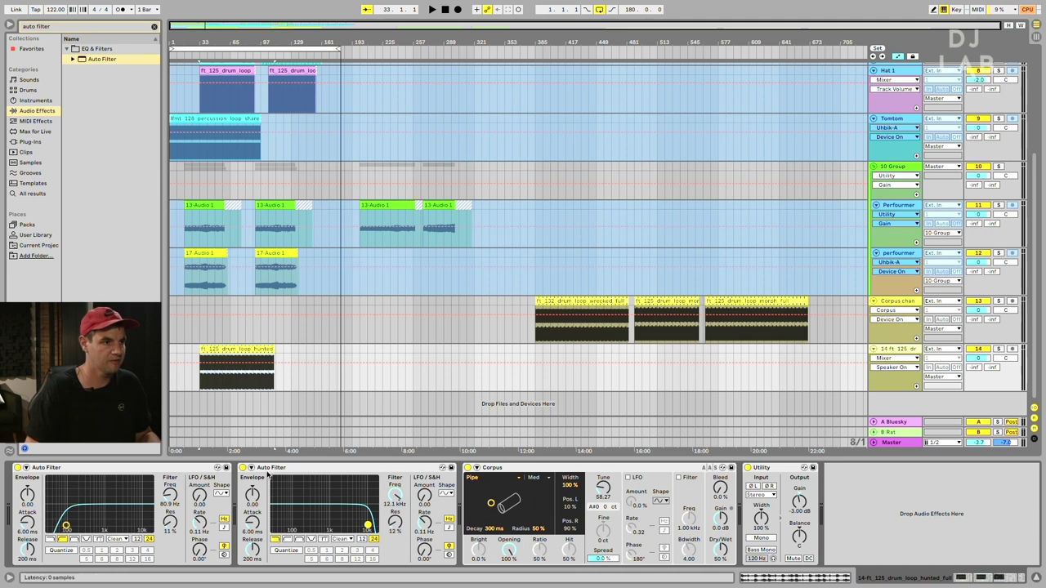
pyautogui.click(234, 370)
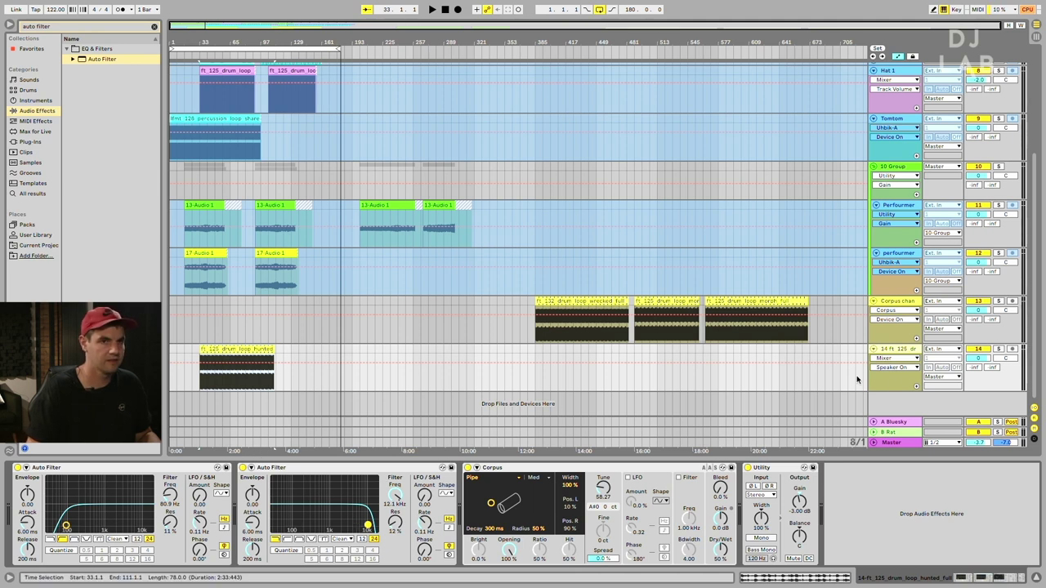
pyautogui.click(998, 349)
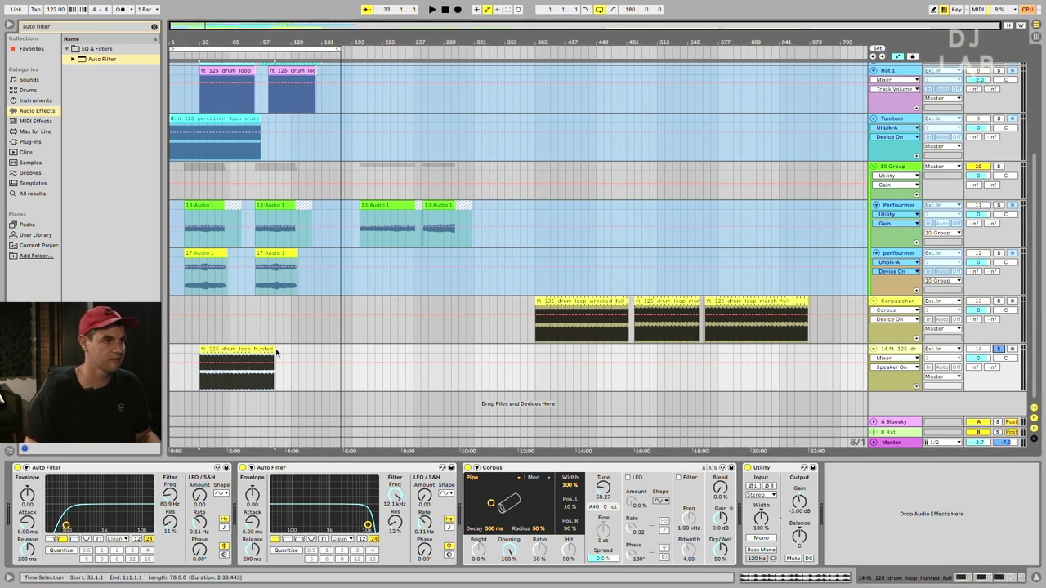
pyautogui.press('space')
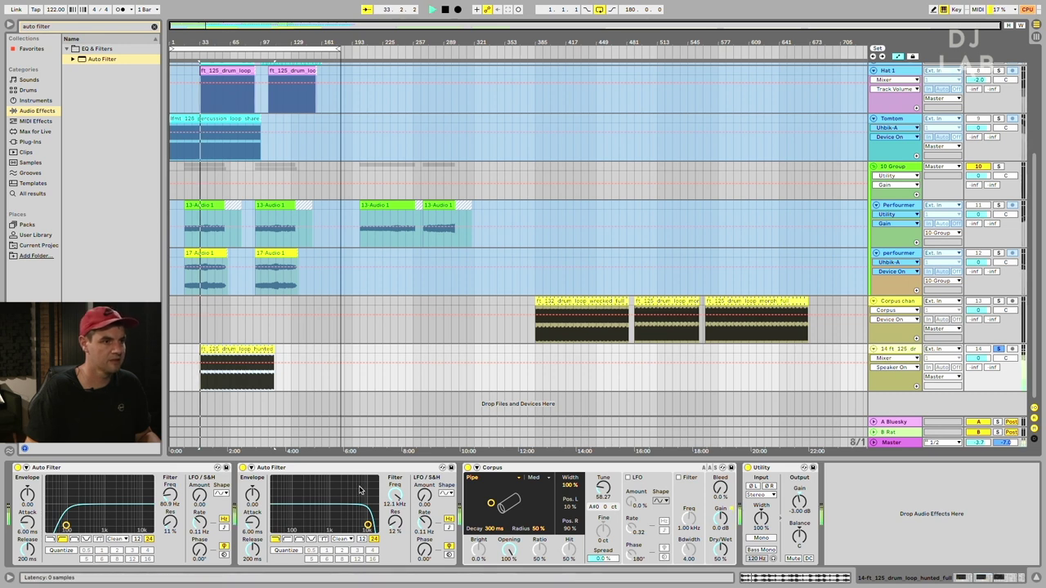
pyautogui.moveTo(367, 523); pyautogui.dragTo(338, 525)
pyautogui.press('space')
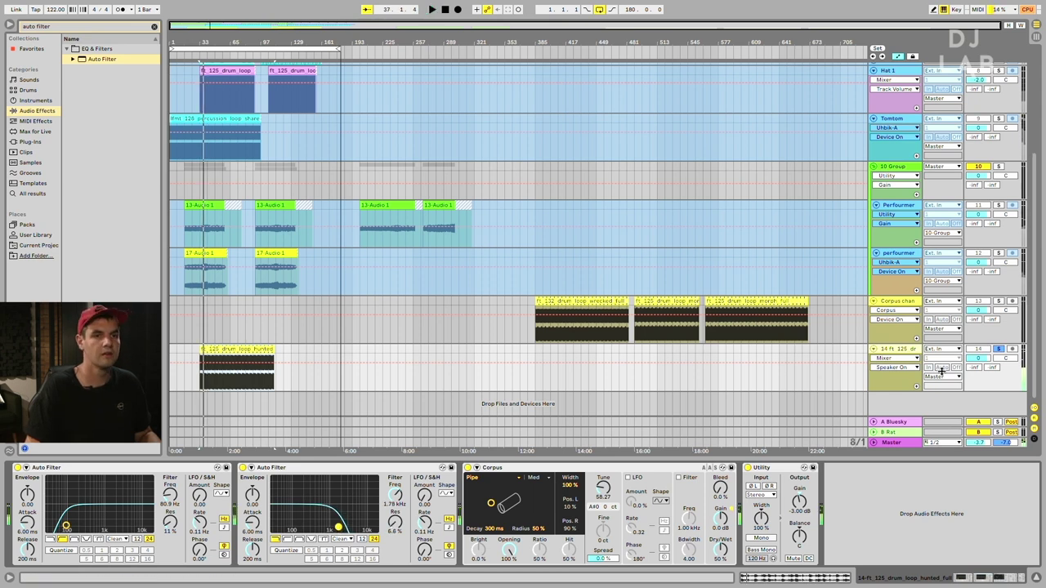
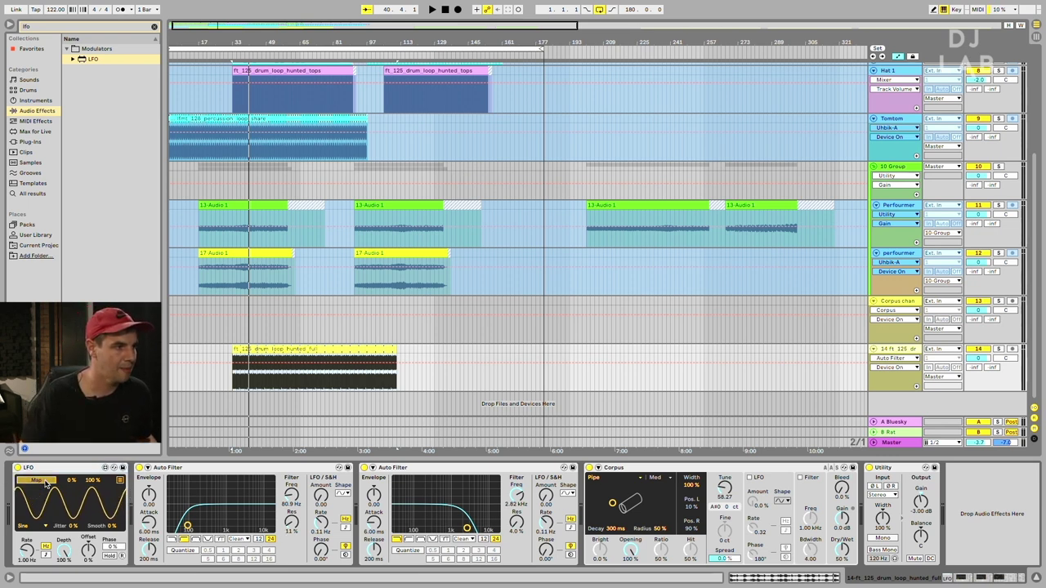
# - Map the LFO on track 14 to the Decay and Radius parameters of Corpus
pyautogui.click(617, 530)
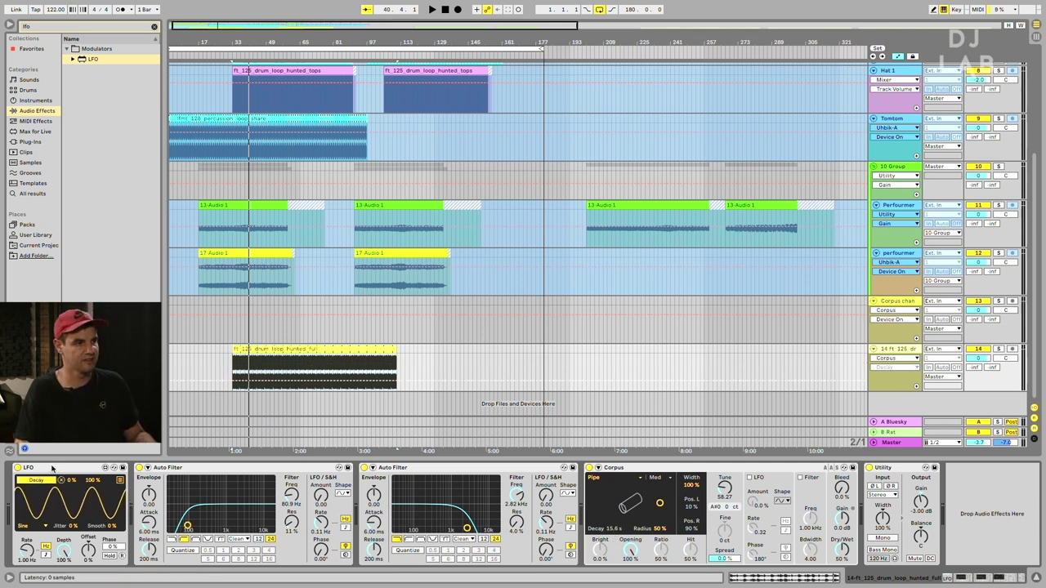
pyautogui.click(120, 480)
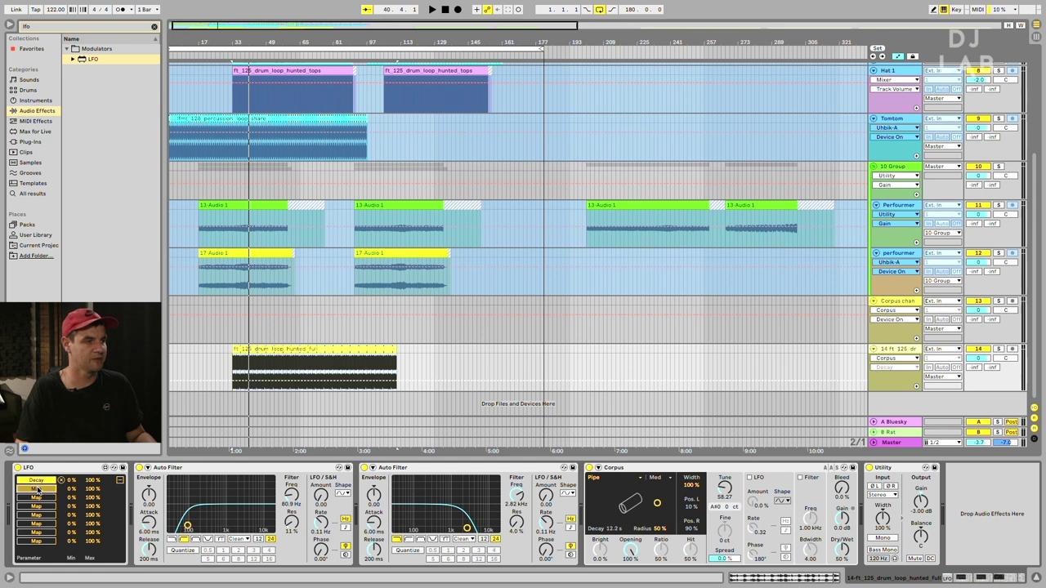
pyautogui.click(660, 528)
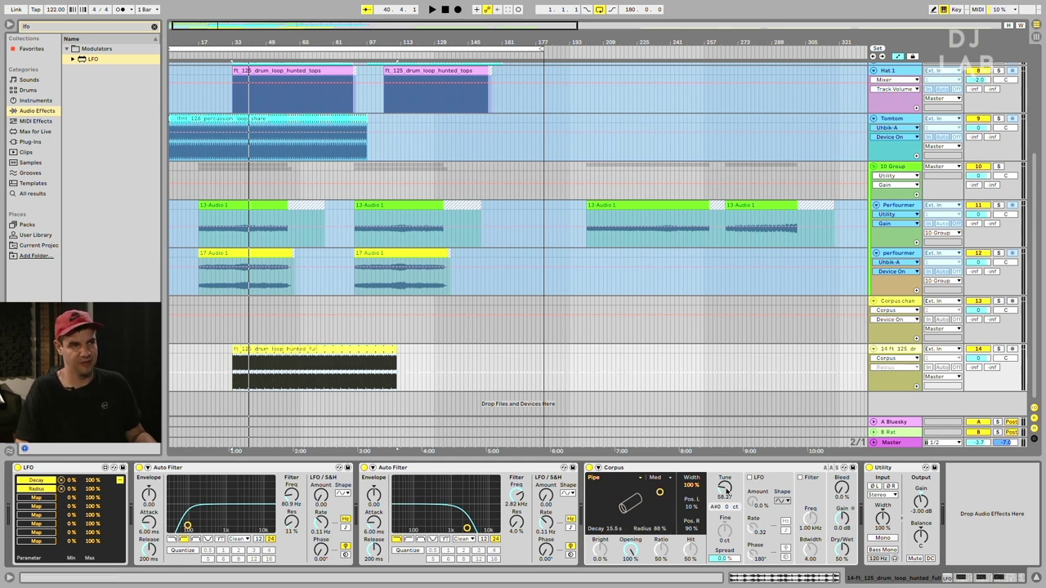
# - Solo track 14 and limit the LFO mapping ranges to 12–39% for Decay and 20–58% for Radius
pyautogui.click(998, 350)
pyautogui.press('space')
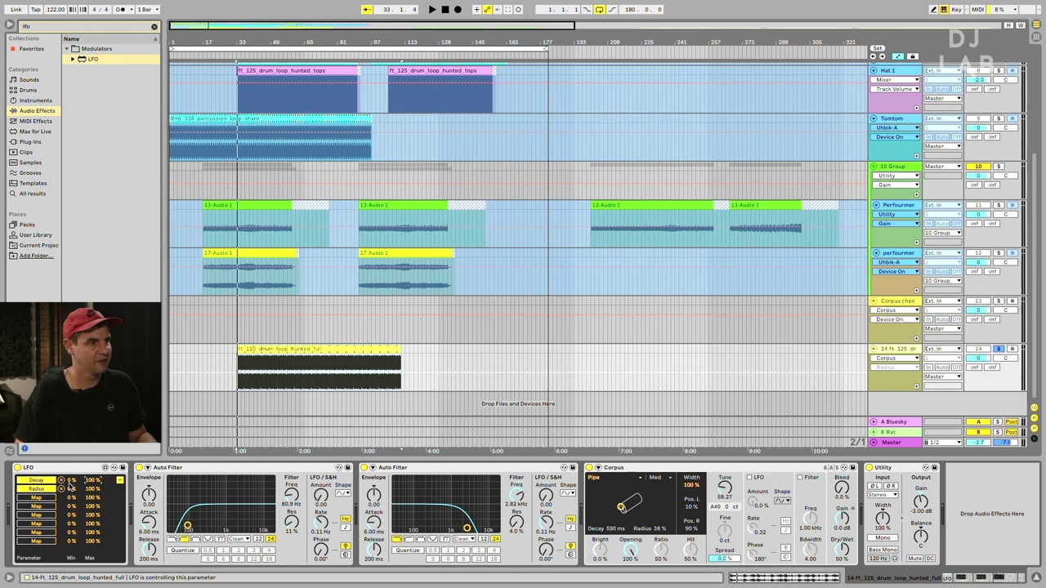
pyautogui.moveTo(87, 484)
pyautogui.mouseDown()
pyautogui.moveTo(86, 513)
pyautogui.moveTo(100, 486)
pyautogui.mouseUp()
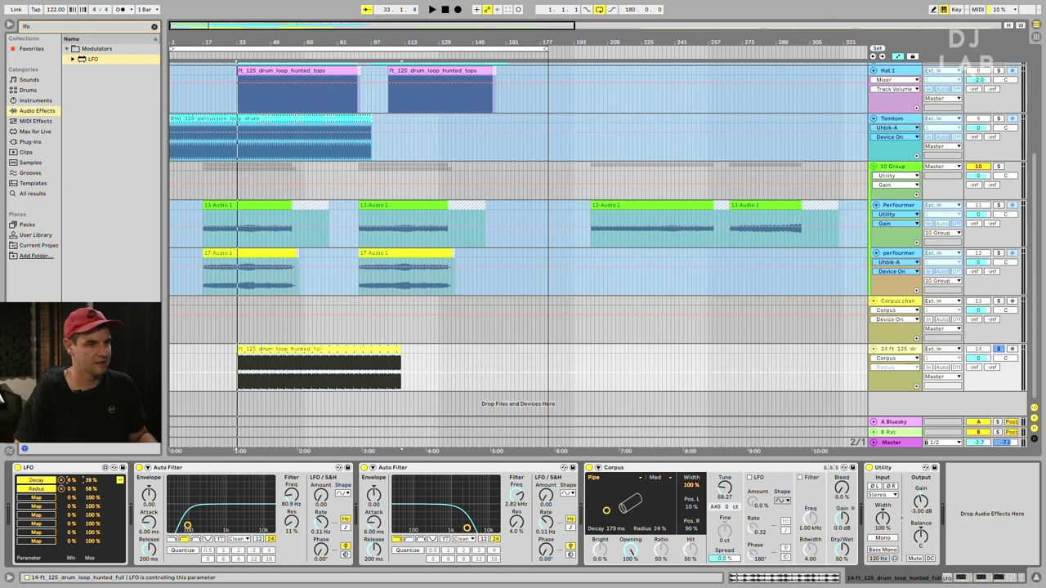
pyautogui.moveTo(79, 480); pyautogui.dragTo(79, 478)
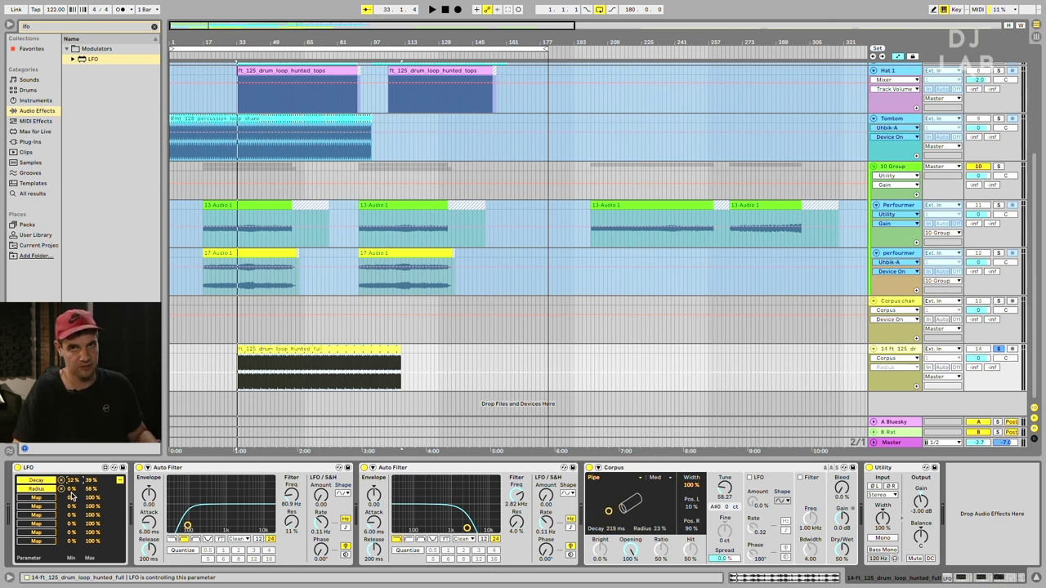
pyautogui.moveTo(71, 492); pyautogui.dragTo(81, 489)
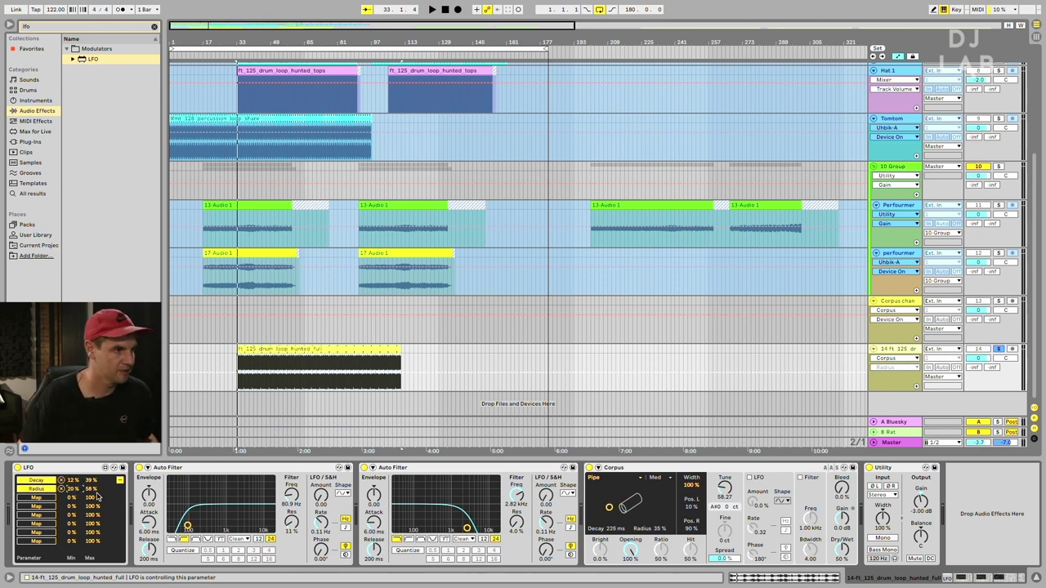
# - Play the soloed loop and compare the sound with the LFO bypassed and enabled
pyautogui.press('space')
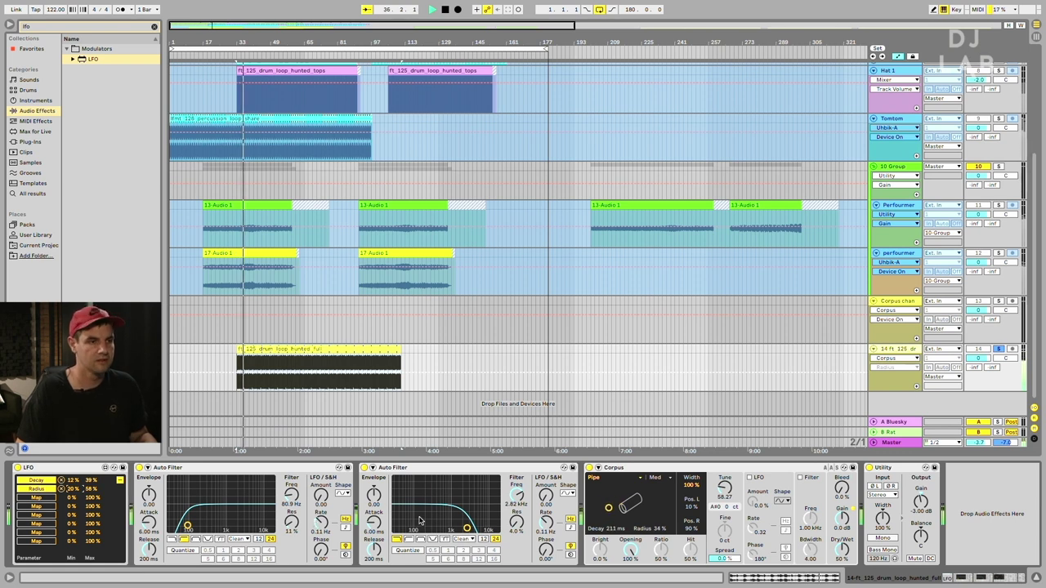
pyautogui.click(16, 469)
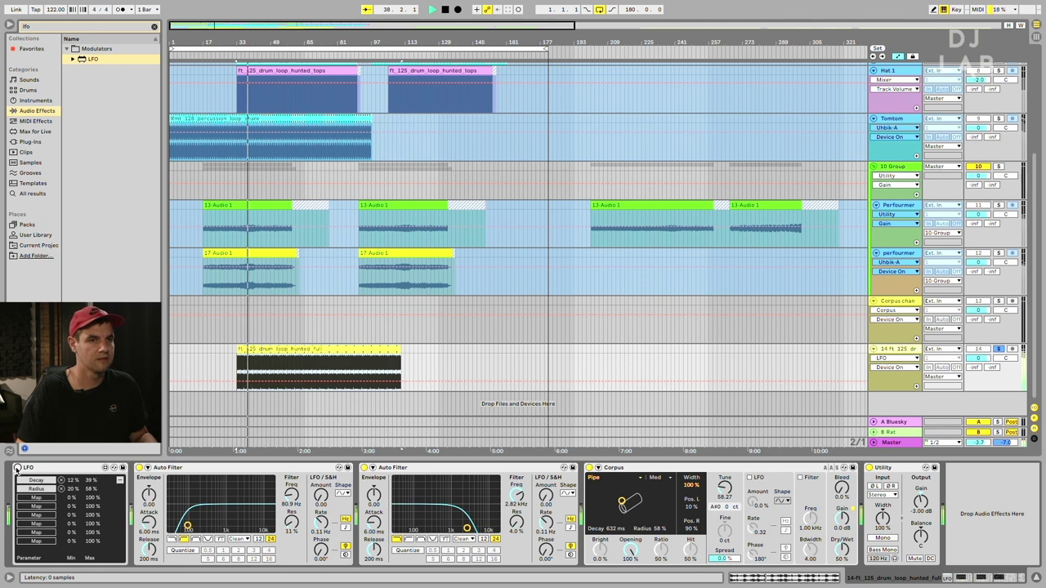
pyautogui.click(16, 469)
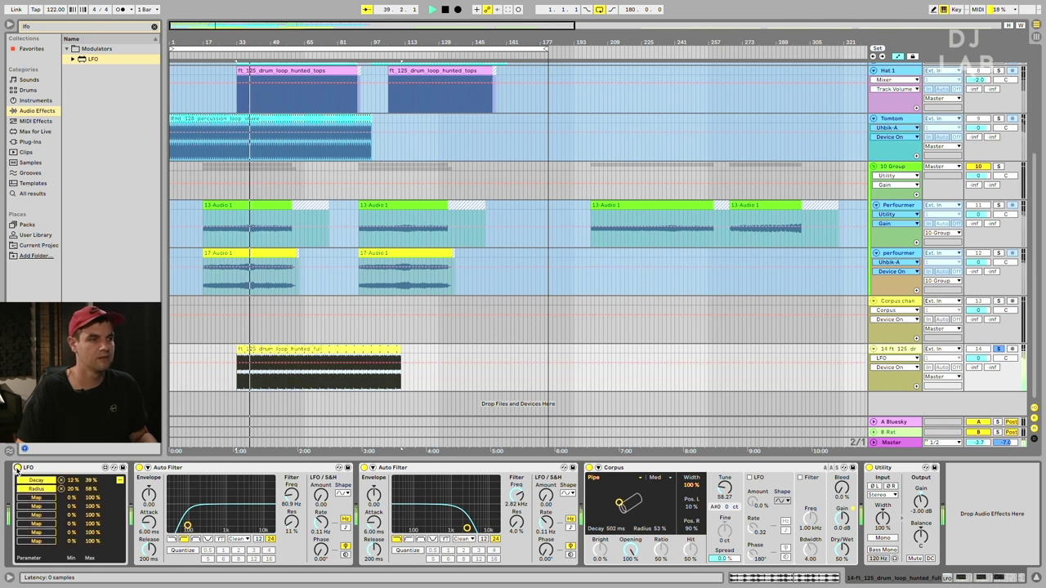
pyautogui.press('space')
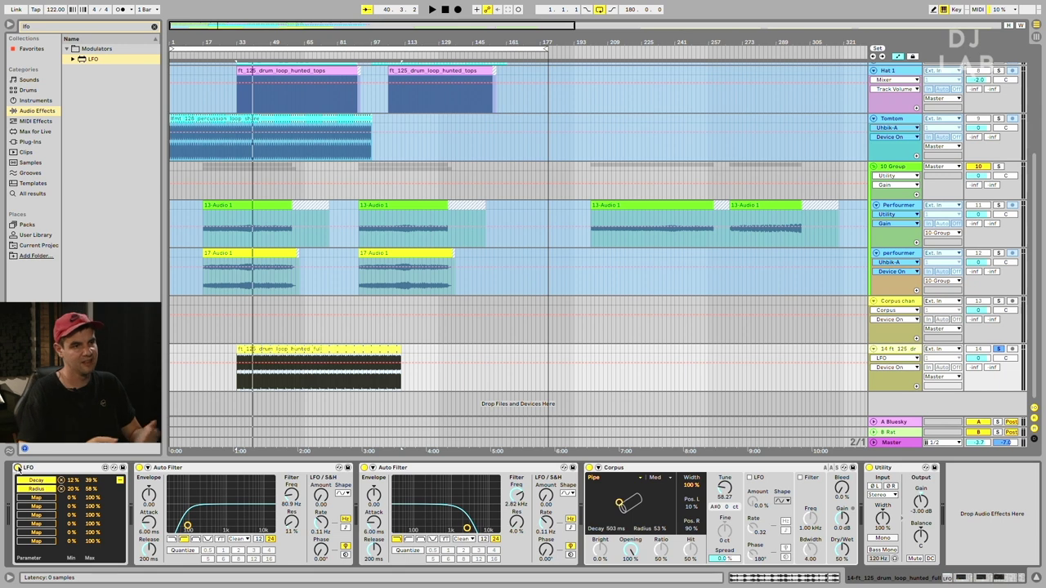
# - Add another LFO in front of the existing one and map it to the existing LFO's Rate
pyautogui.click(18, 468)
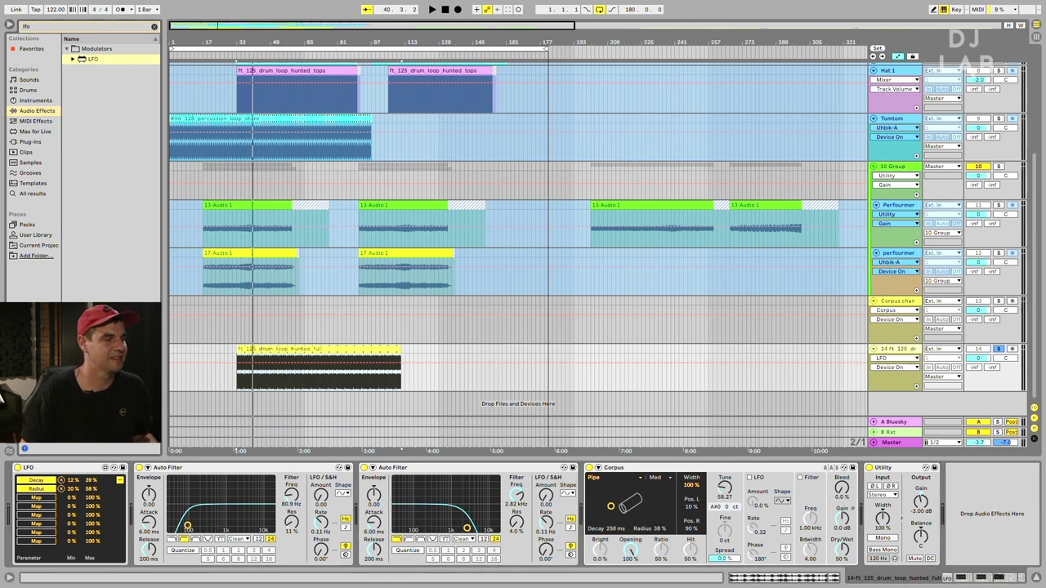
pyautogui.click(119, 480)
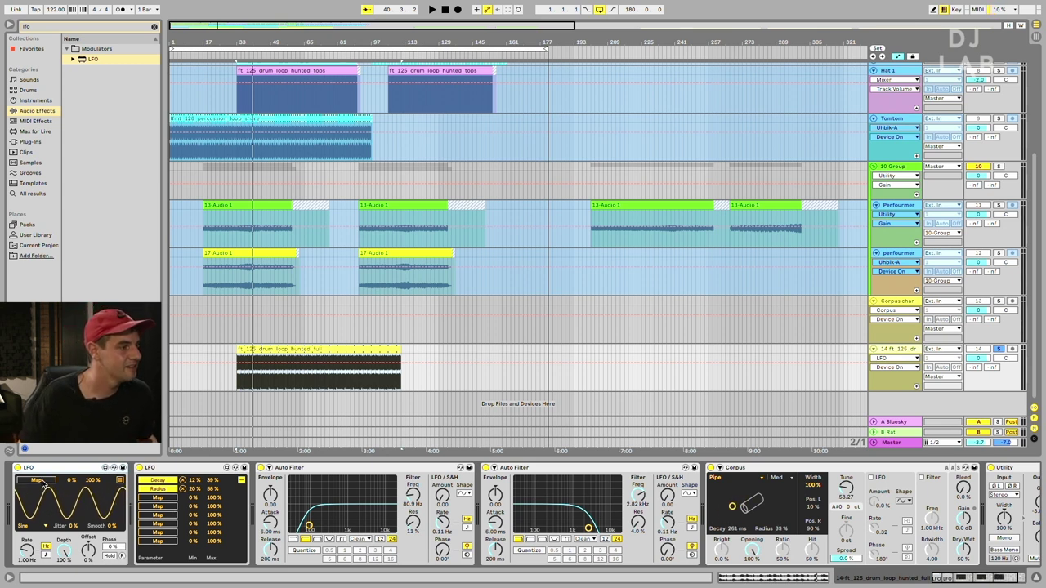
pyautogui.click(241, 480)
pyautogui.click(29, 483)
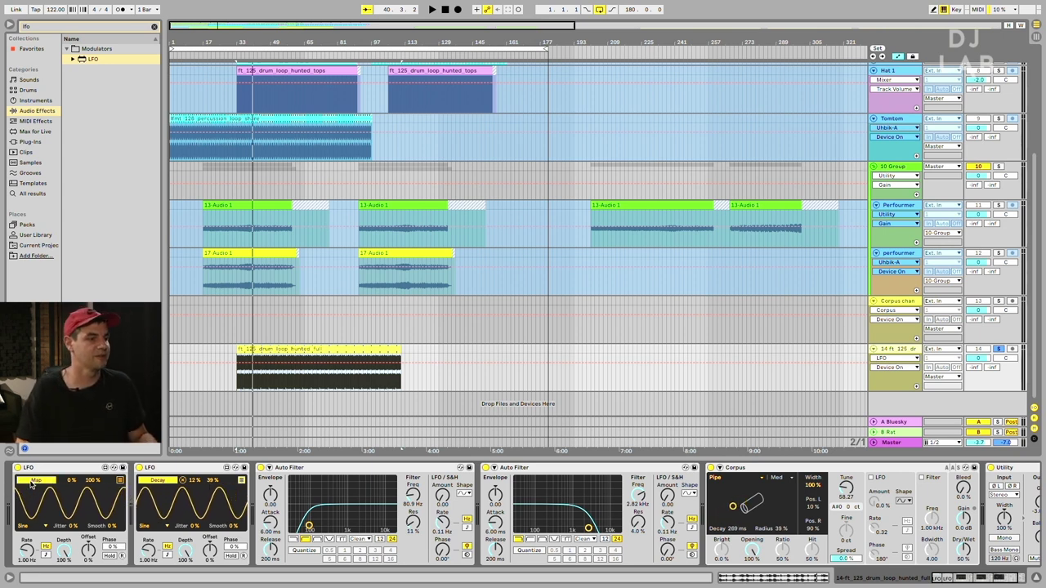
pyautogui.click(148, 550)
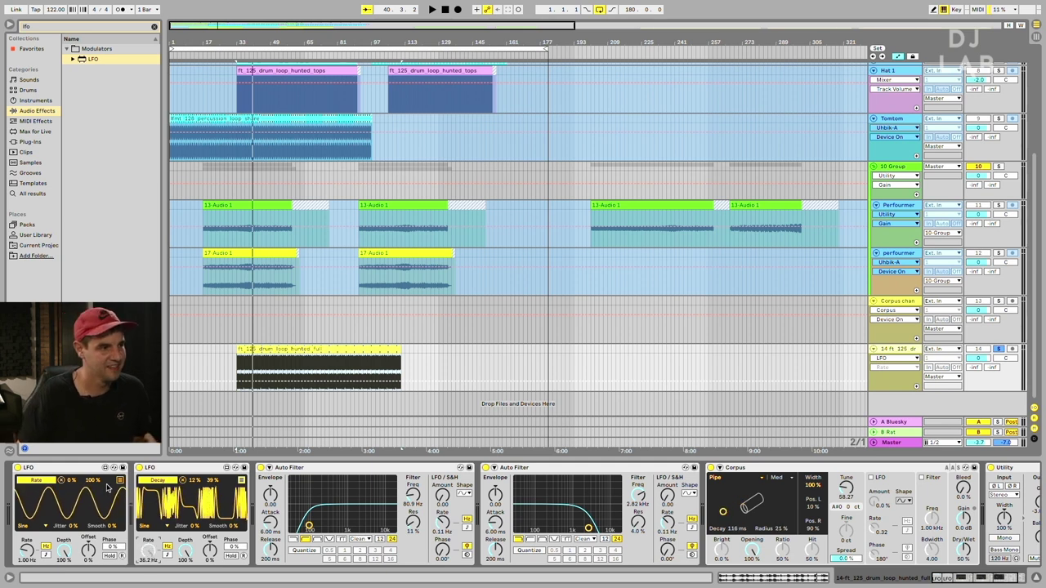
# - Limit the first LFO's Rate mapping to a 15–43% range and play the loop from bar 33 in the mix
pyautogui.moveTo(92, 486); pyautogui.dragTo(92, 500)
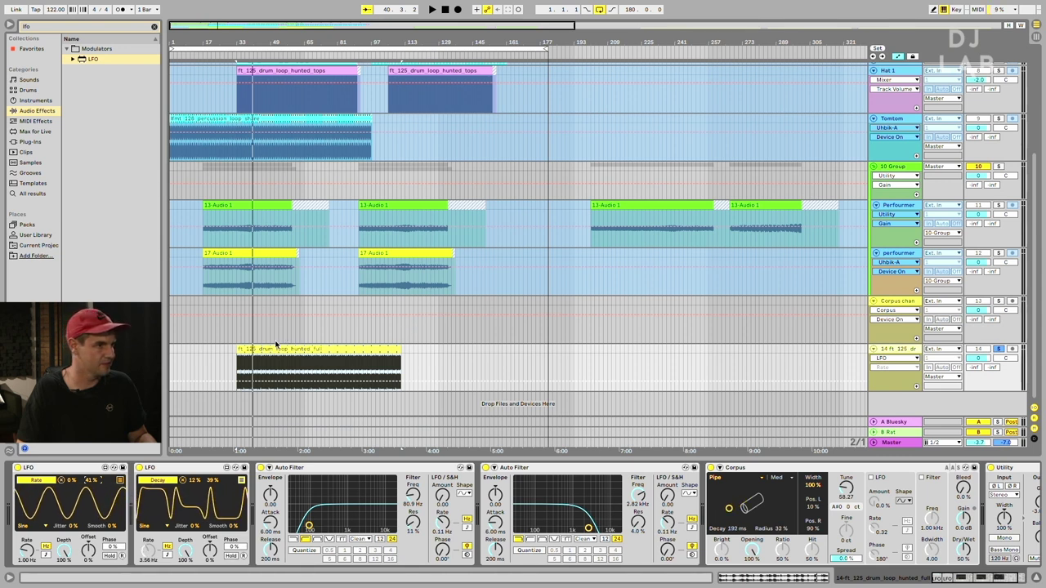
pyautogui.click(245, 350)
pyautogui.press('space')
pyautogui.moveTo(63, 482); pyautogui.dragTo(89, 483)
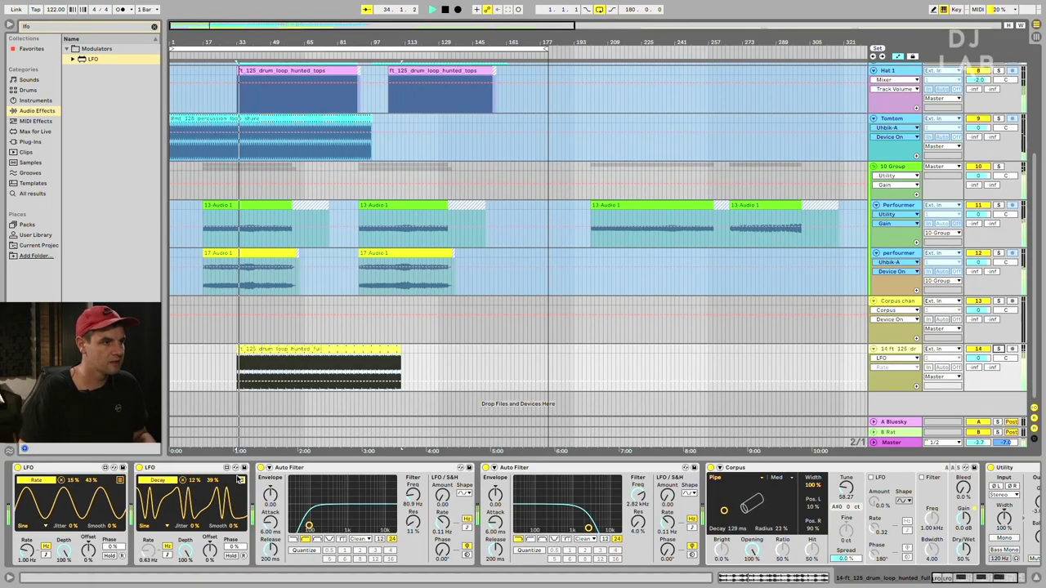
pyautogui.moveTo(143, 558); pyautogui.dragTo(142, 559)
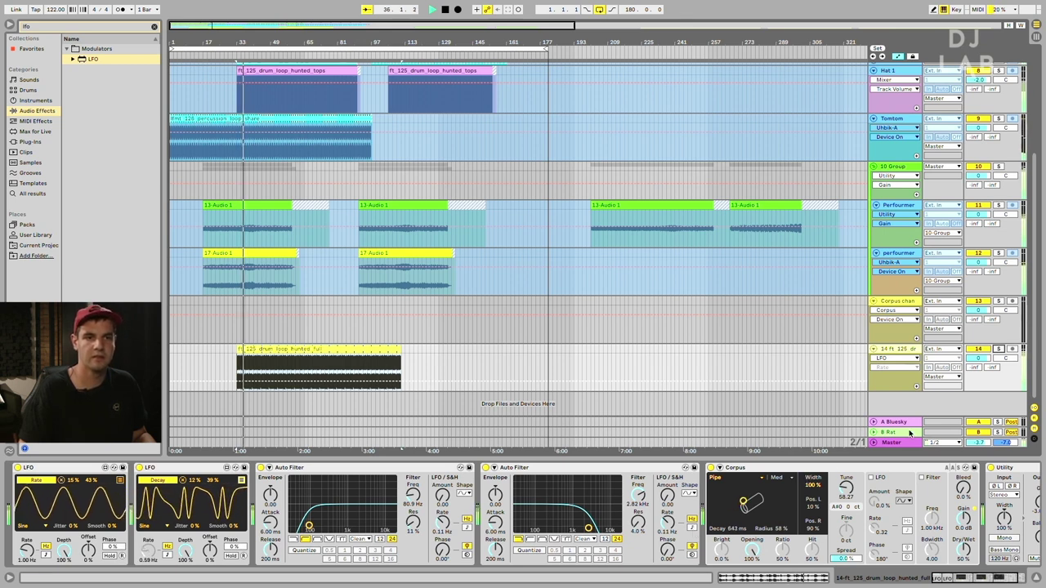
# - Set the second Auto Filter's low-pass to 4.98 kHz with 8% resonance while auditioning track 14 soloed, muted and in the full mix
pyautogui.click(997, 348)
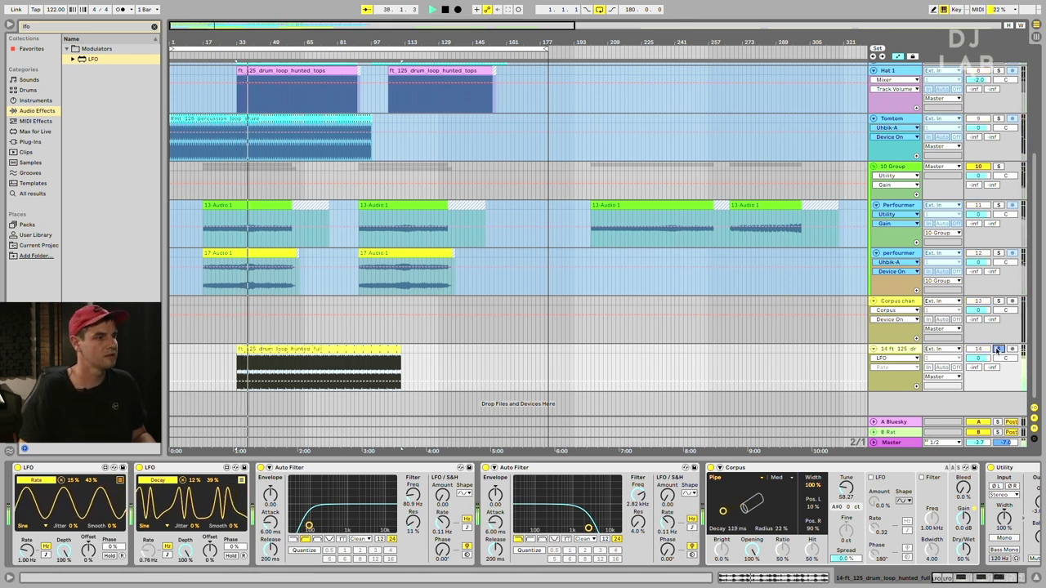
pyautogui.click(997, 349)
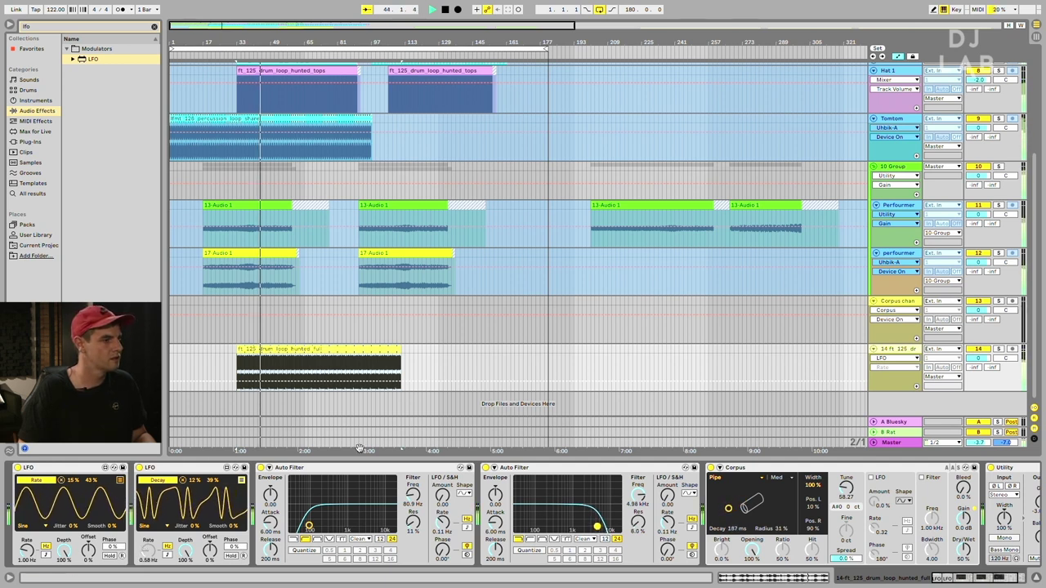
pyautogui.click(978, 349)
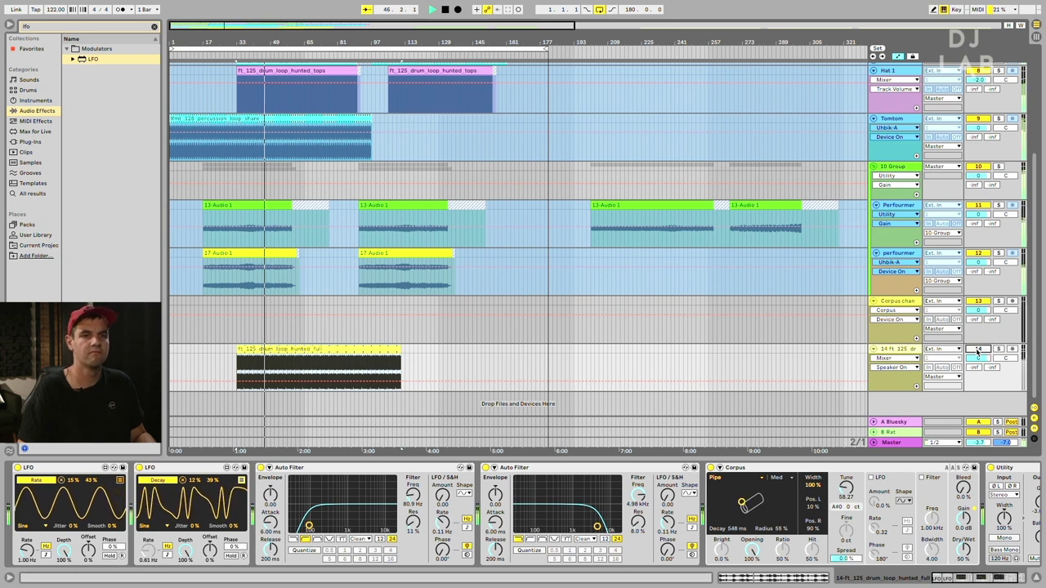
pyautogui.click(978, 349)
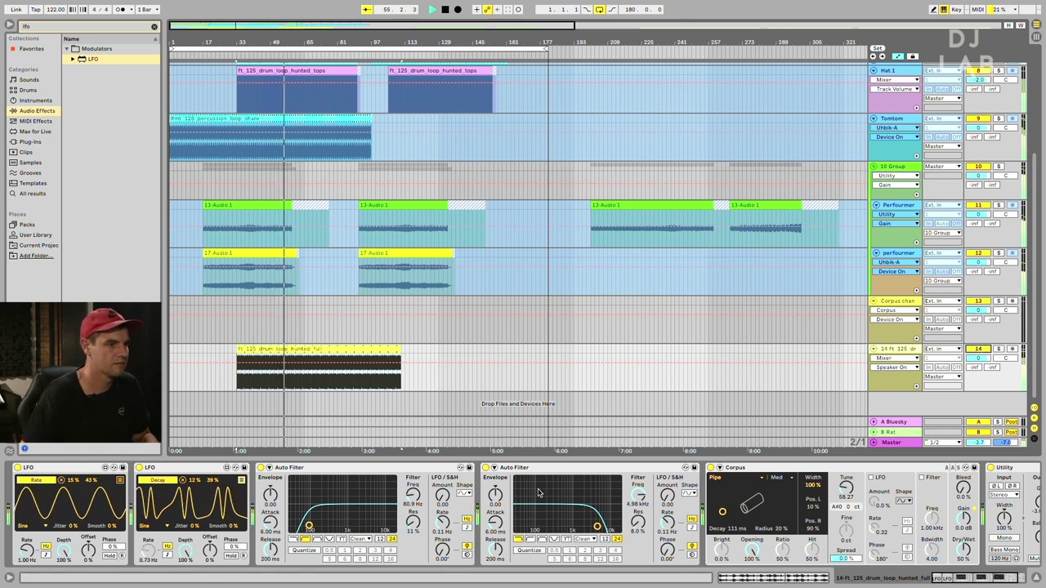
# - Set the second LFO's mapping ranges to 12–50% for Decay and 20–55% for Radius
pyautogui.click(241, 481)
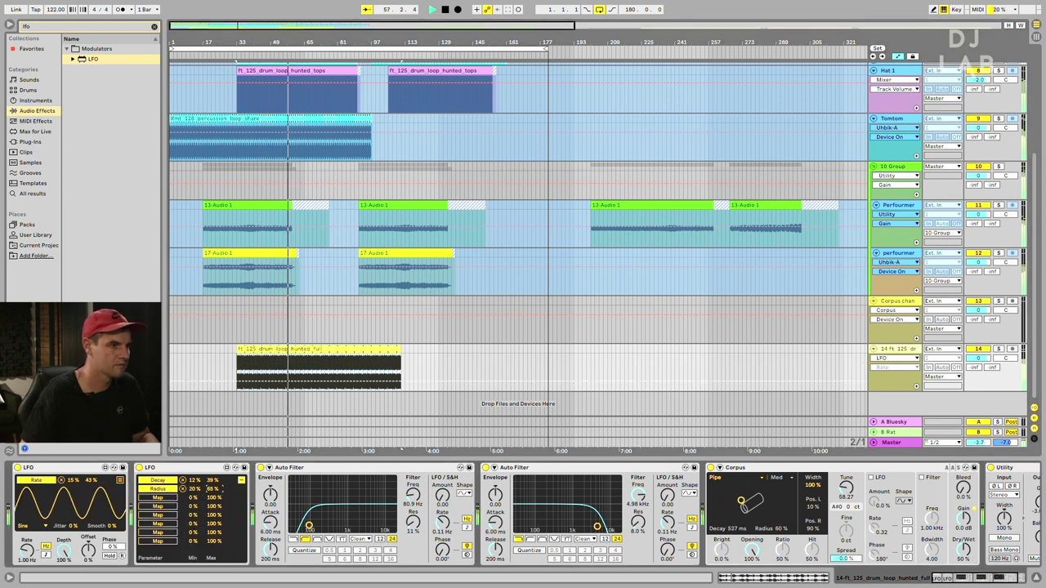
pyautogui.moveTo(214, 489)
pyautogui.mouseDown()
pyautogui.moveTo(214, 474)
pyautogui.moveTo(219, 492)
pyautogui.mouseUp()
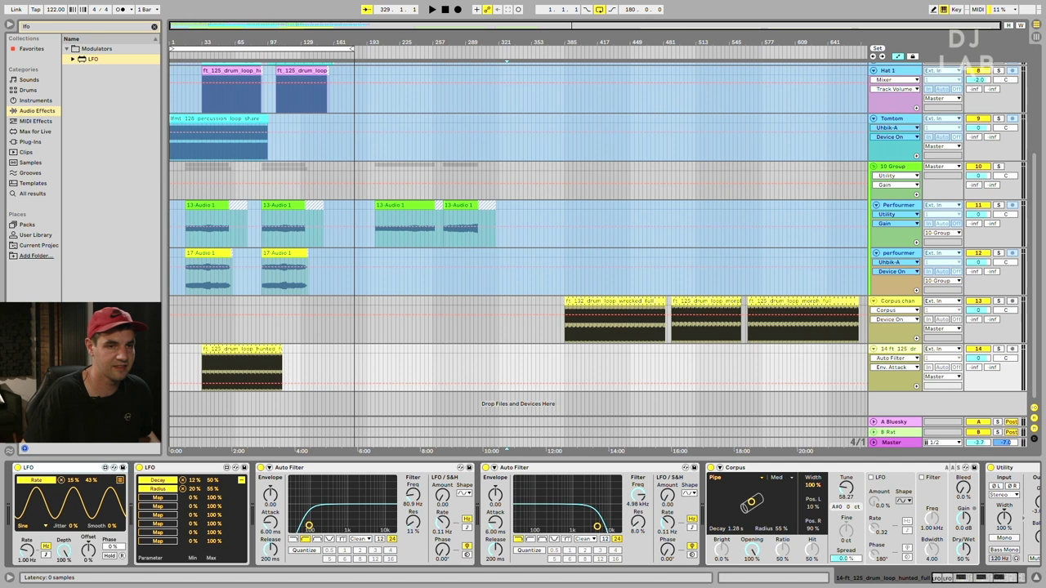
pyautogui.click(1016, 472)
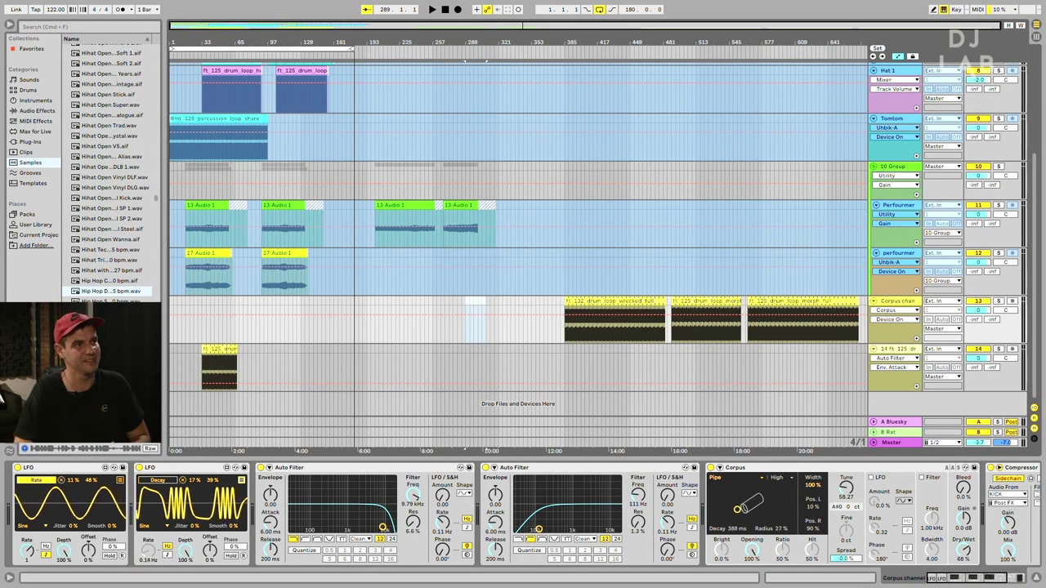
# - Place the Hip Hop Doubled 145 bpm sample on track 14 at bar 81 and extend its loop to bar 121
pyautogui.press('Up')
pyautogui.press('Up')
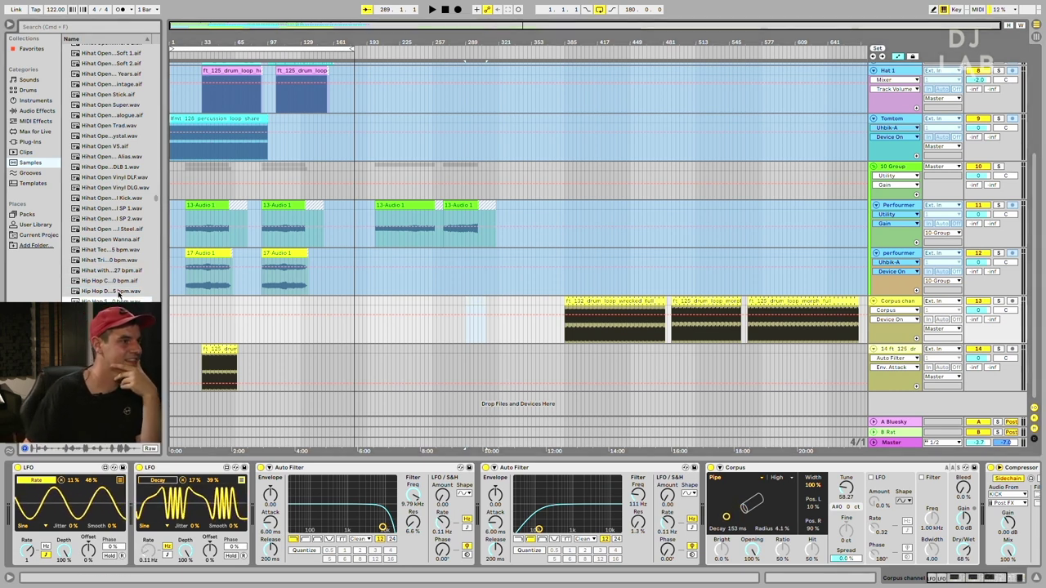
pyautogui.click(108, 291)
pyautogui.moveTo(107, 292); pyautogui.dragTo(252, 365)
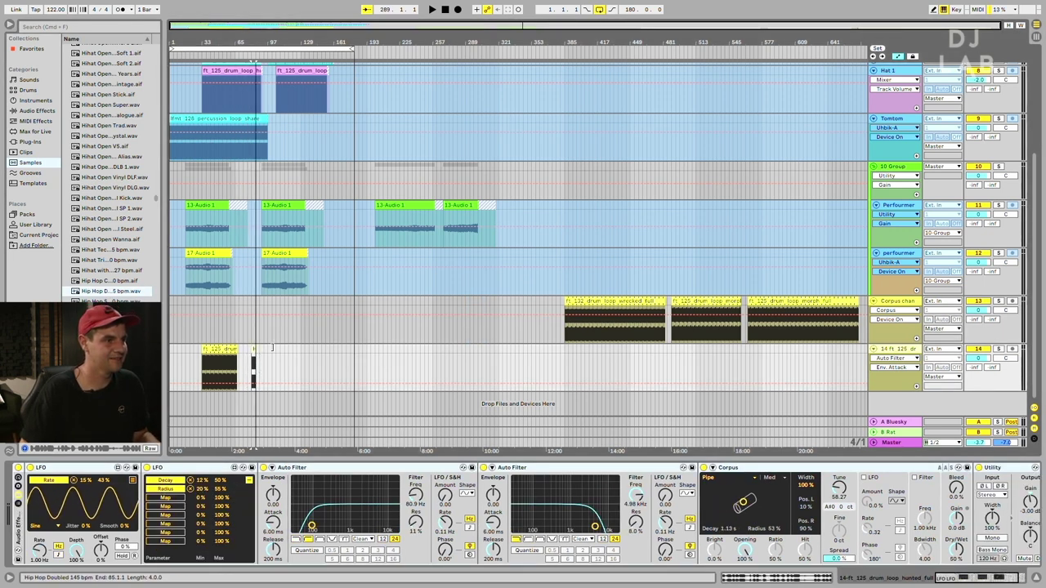
pyautogui.click(279, 349)
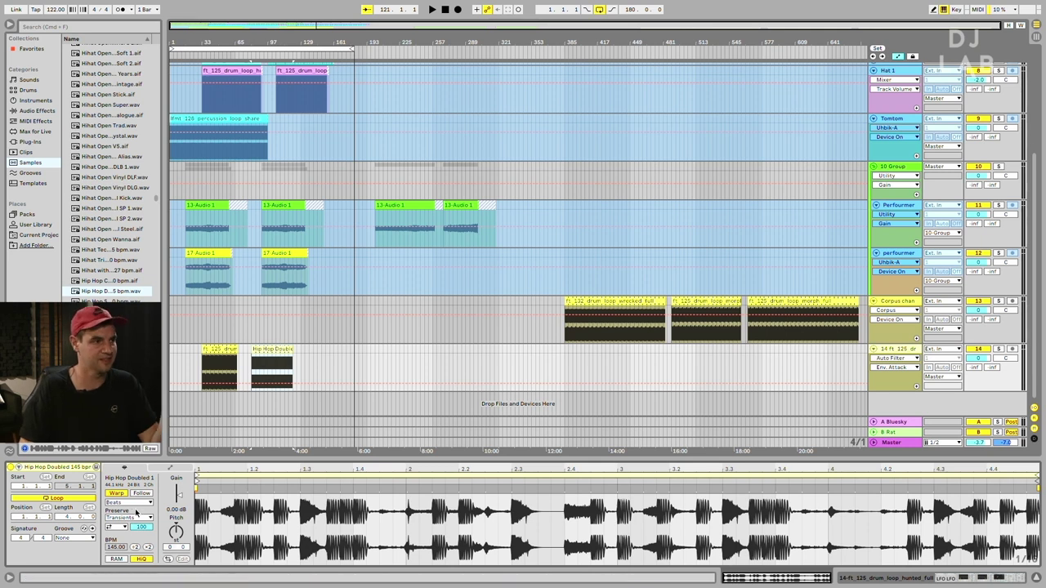
# - Turn off transient looping for the Hip Hop Doubled clip's Beats warp mode and set its transient envelope to 22
pyautogui.click(110, 528)
pyautogui.click(110, 535)
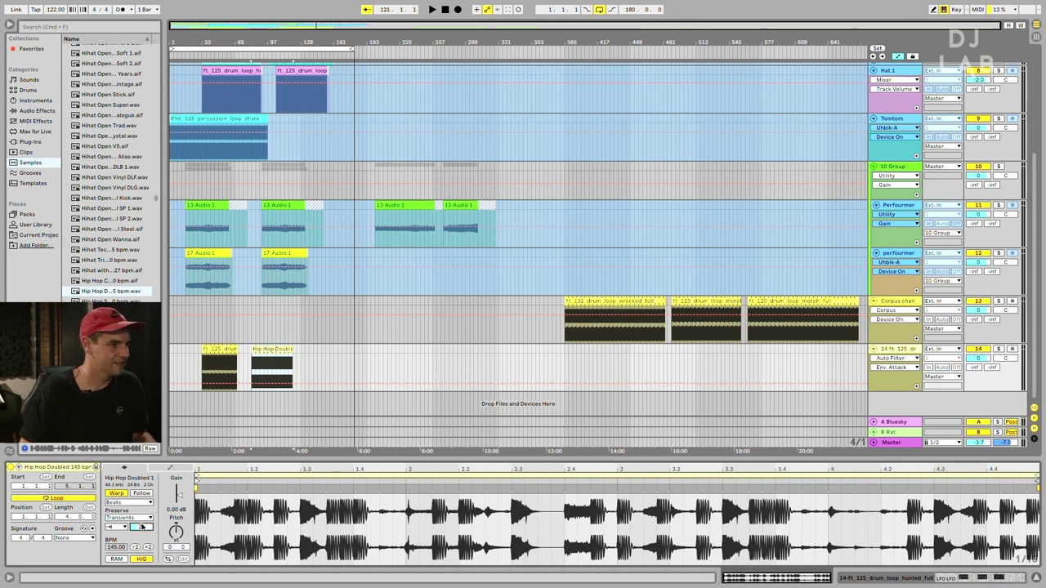
pyautogui.click(258, 350)
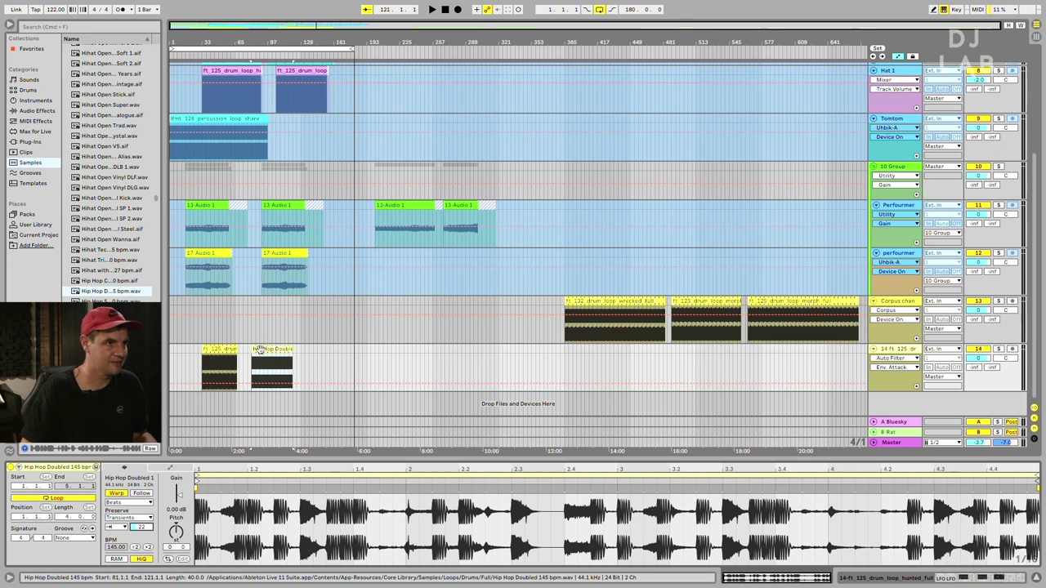
# - Play the Hip Hop Doubled clip from bar 81 with track 14 soloed and in the full mix
pyautogui.click(998, 348)
pyautogui.press('space')
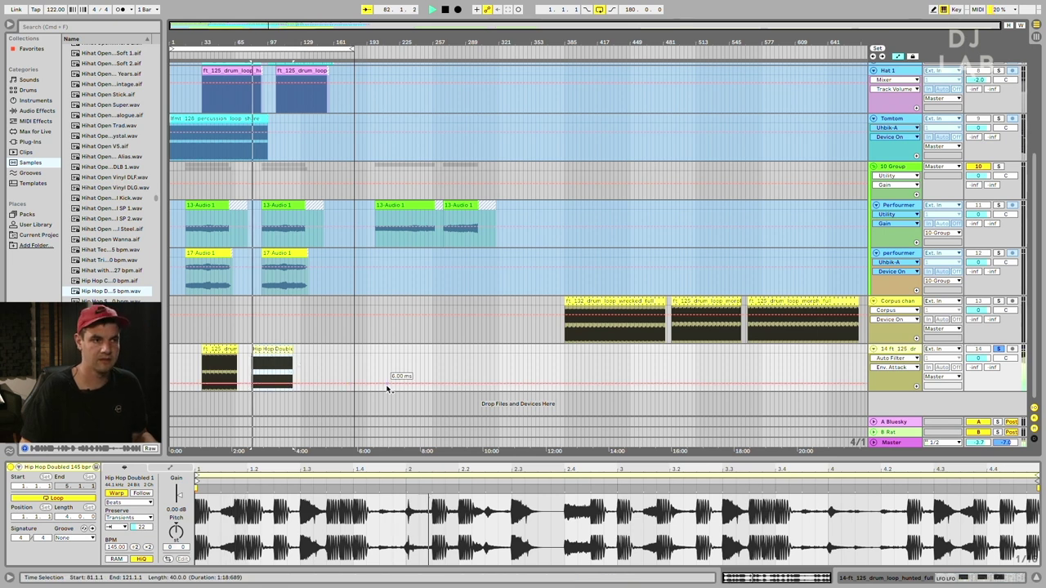
pyautogui.click(999, 349)
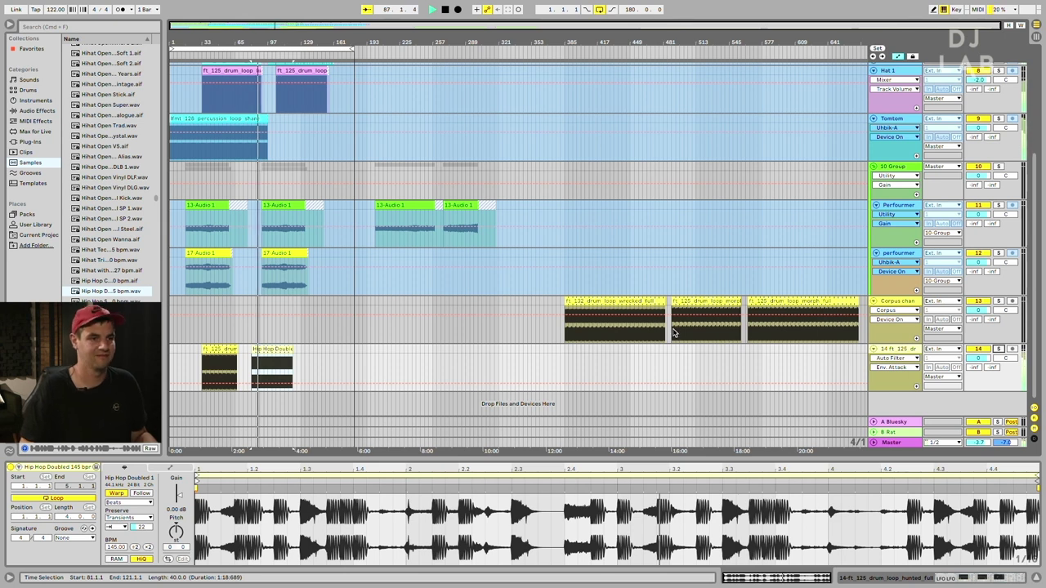
# - Move playback to about bar 102, within the kick section, and listen to the full mix
pyautogui.scroll(4, 344, 317)
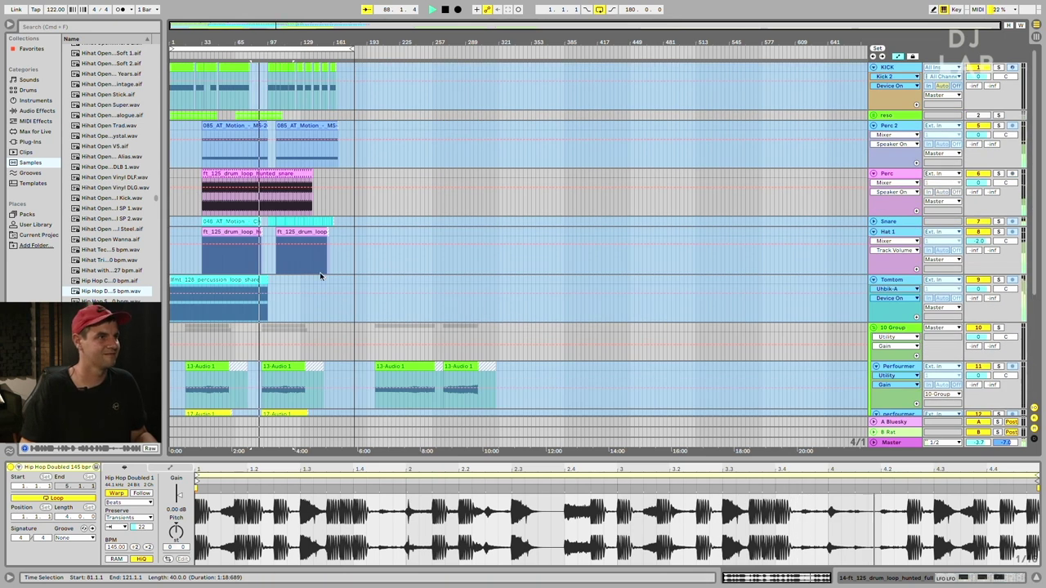
pyautogui.click(274, 56)
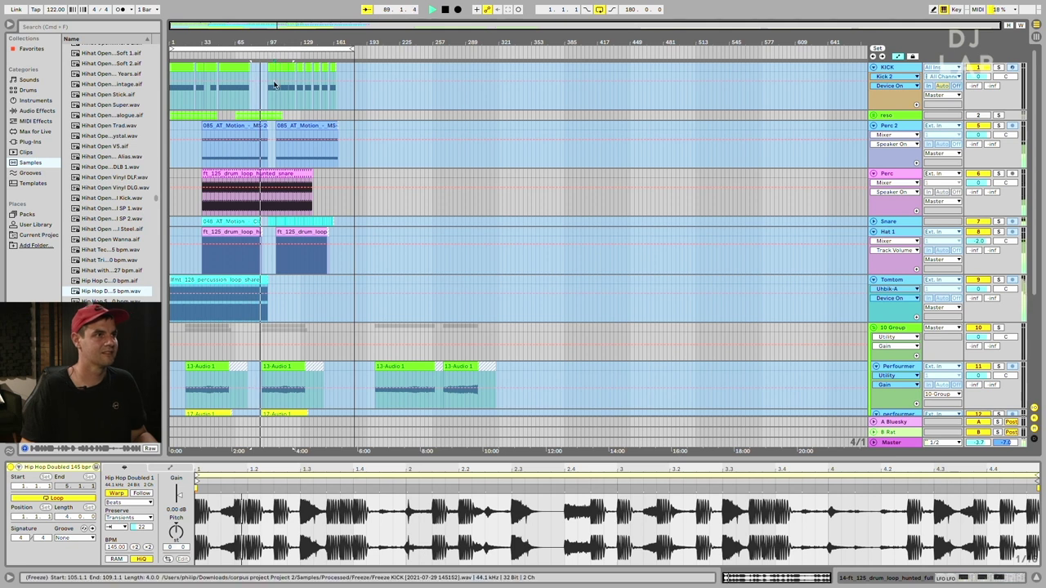
pyautogui.scroll(-4, 329, 187)
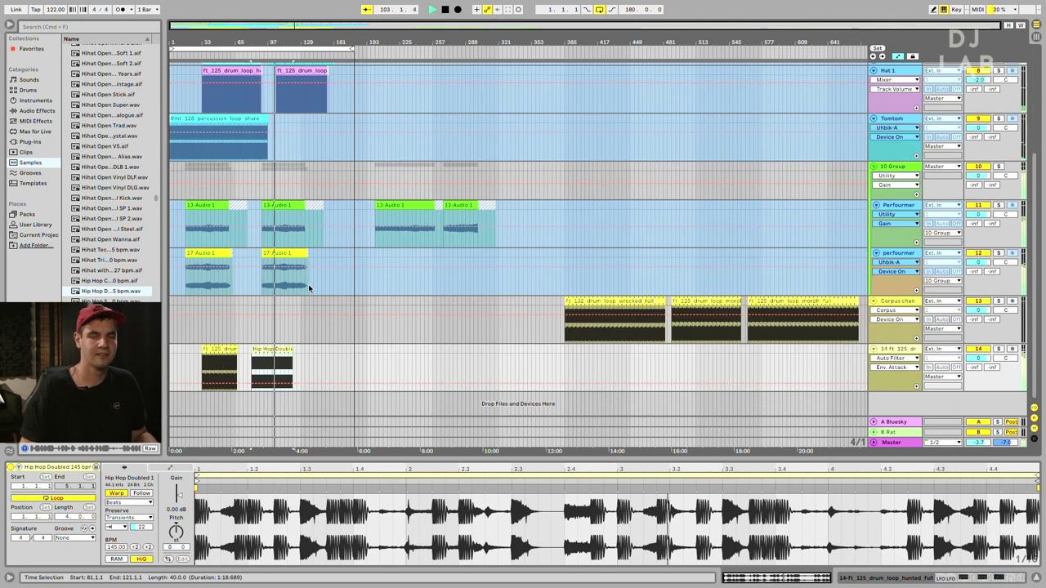